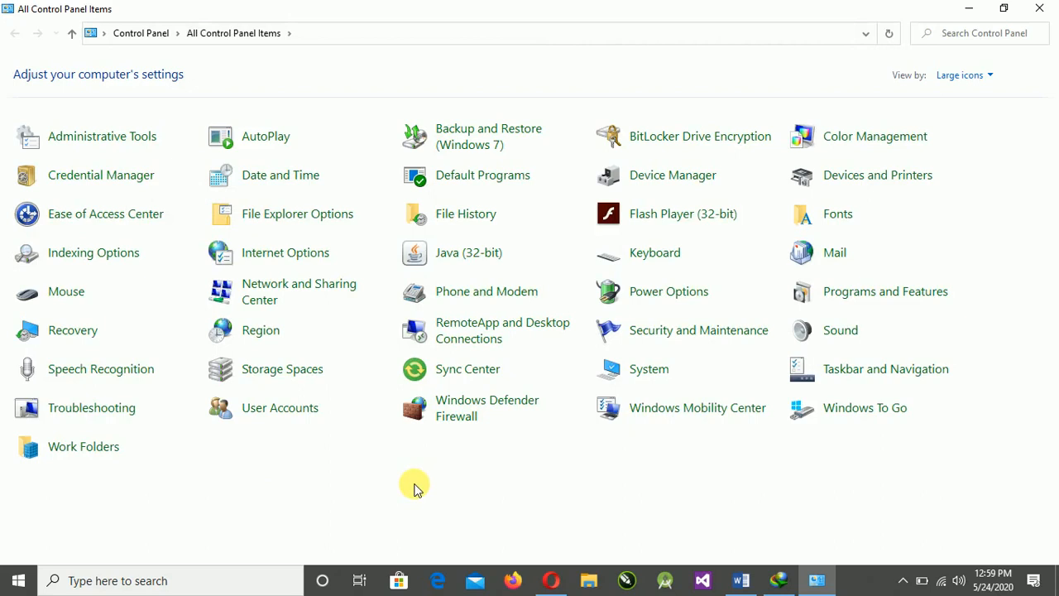
Go from User Accounts via Manage another account to adding a new user in PC settings
click(265, 411)
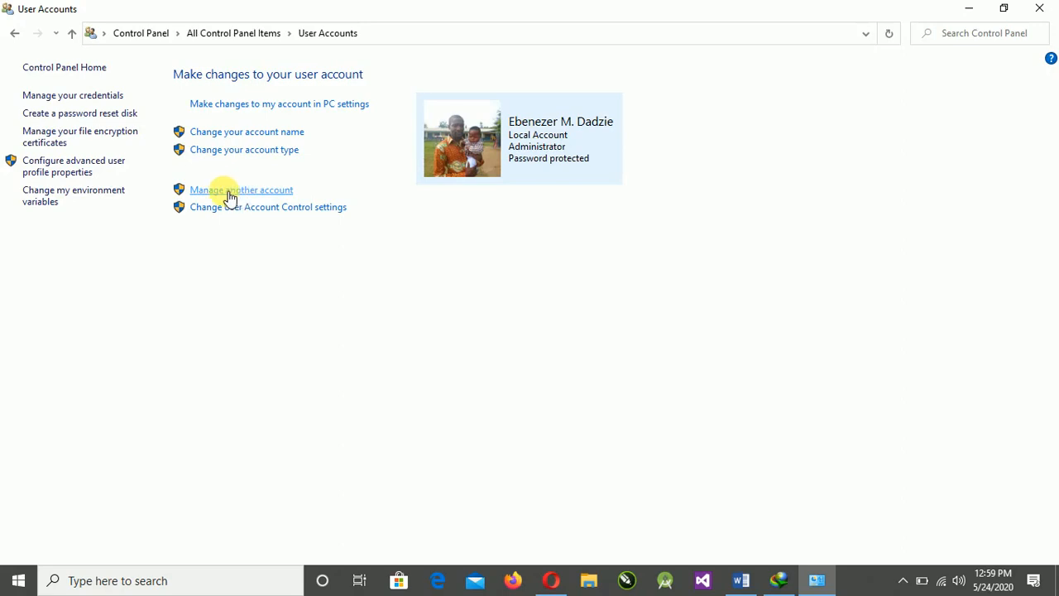
click(228, 195)
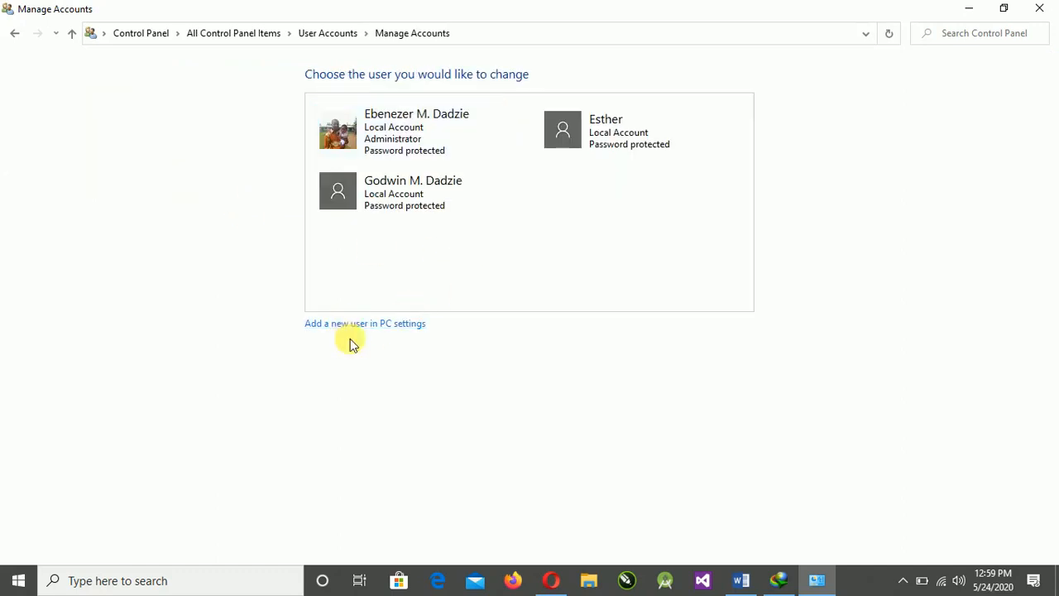
click(361, 326)
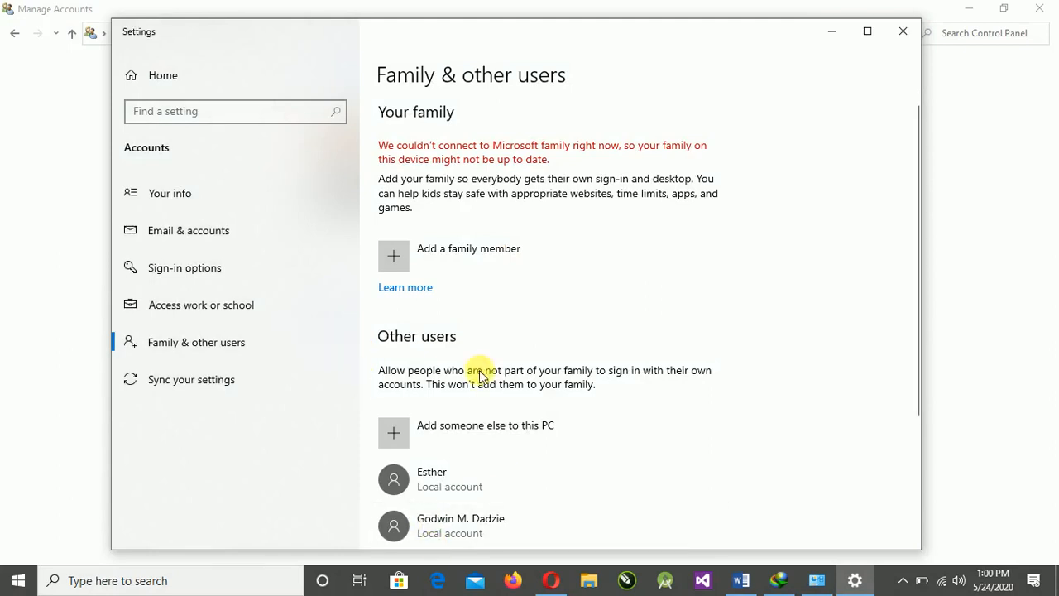
Start adding someone else to this PC and choose a local user without a Microsoft account
scroll(471, 364, down, 3)
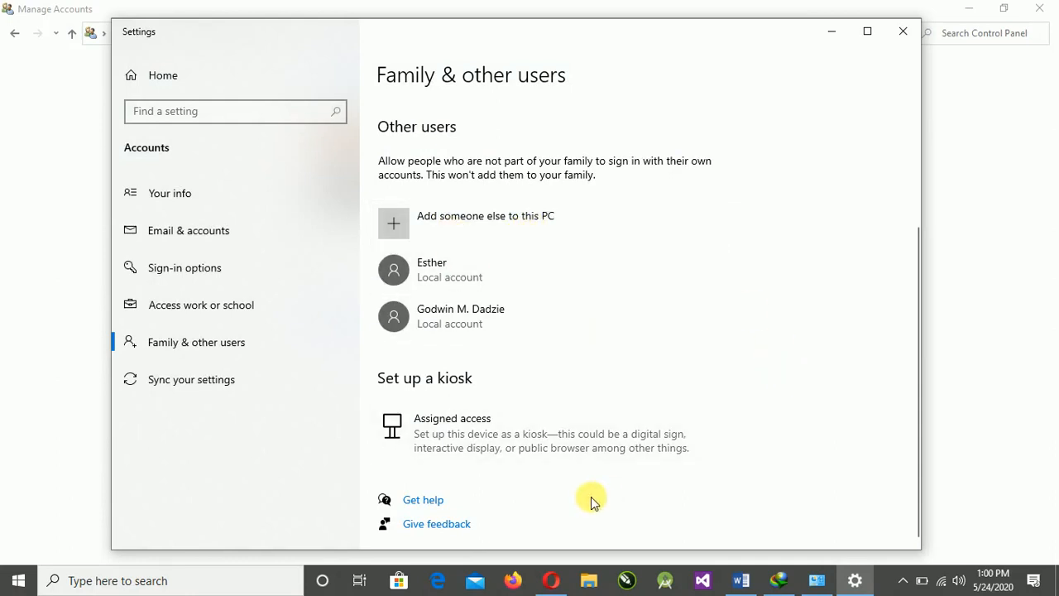
click(545, 465)
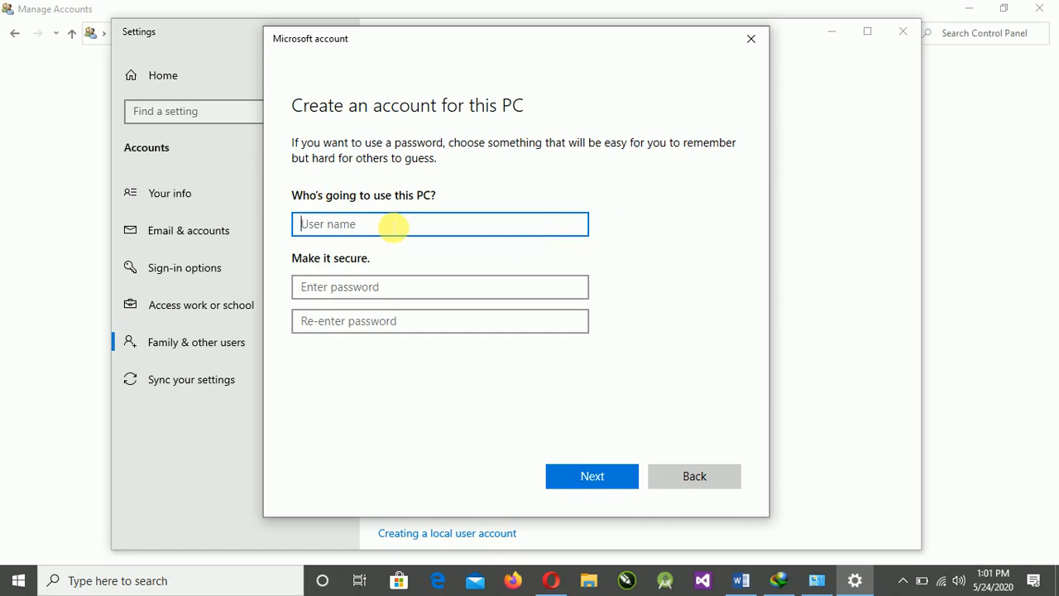
Enter the new account's user name and password, correcting a typo, and begin retyping the password
text(Enecom)
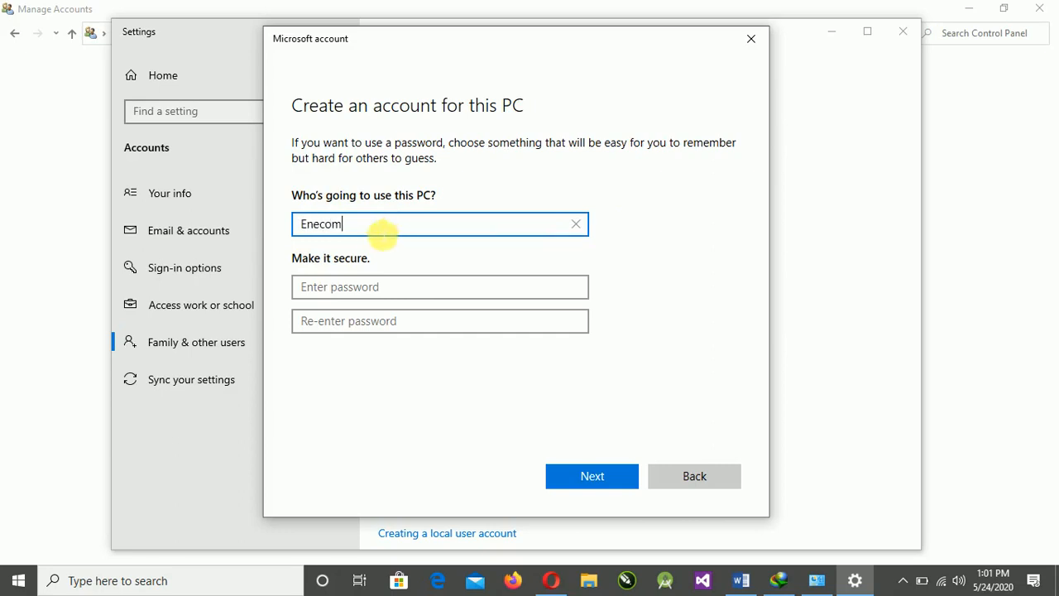
click(325, 298)
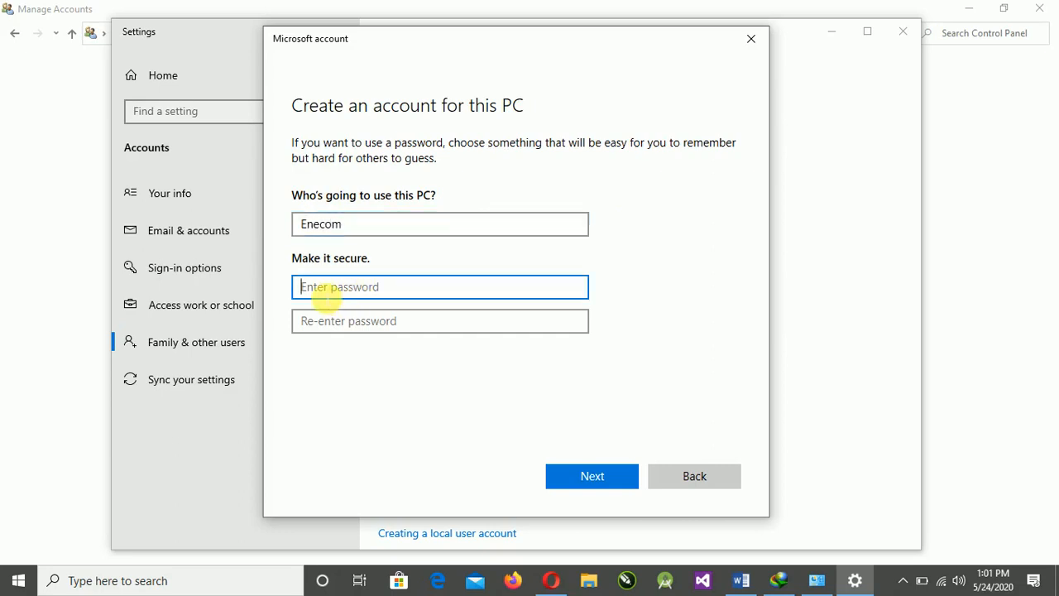
text(********)
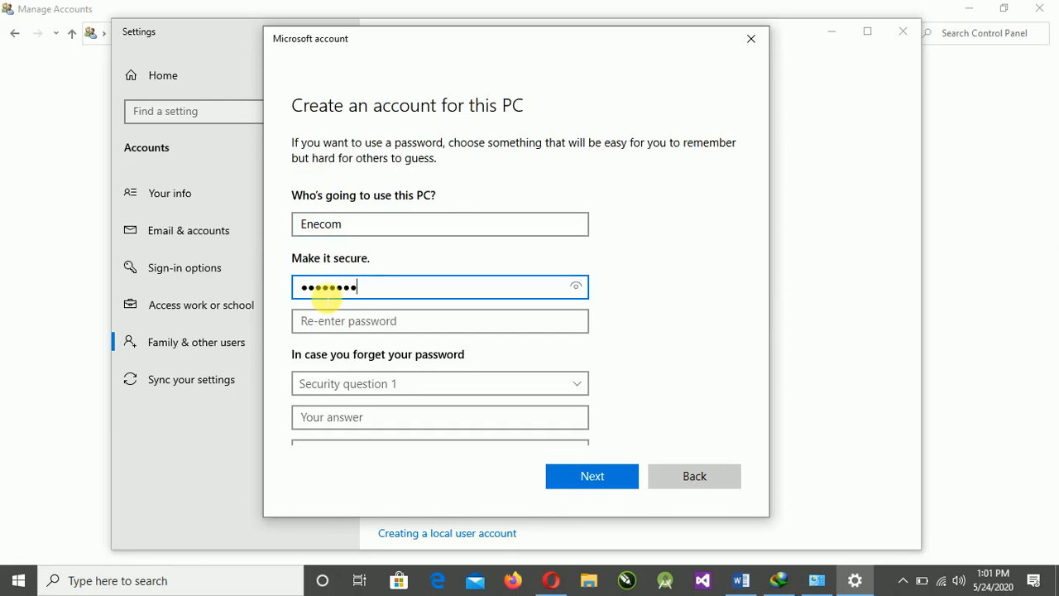
key(BackSpace)
key(BackSpace)
key(BackSpace)
key(BackSpace)
key(BackSpace)
key(BackSpace)
key(BackSpace)
key(BackSpace)
key(BackSpace)
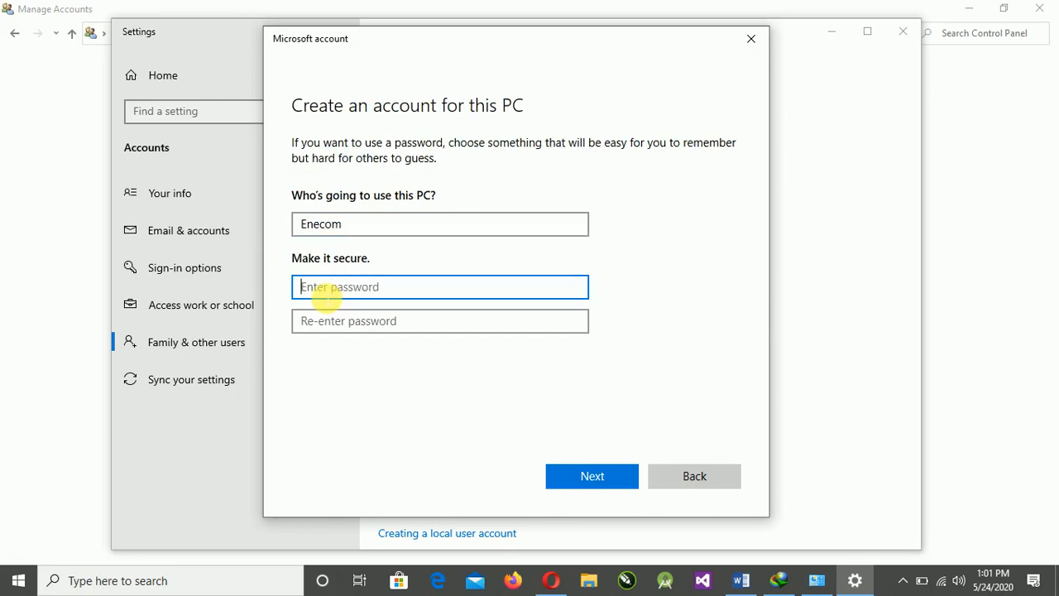
text(********)
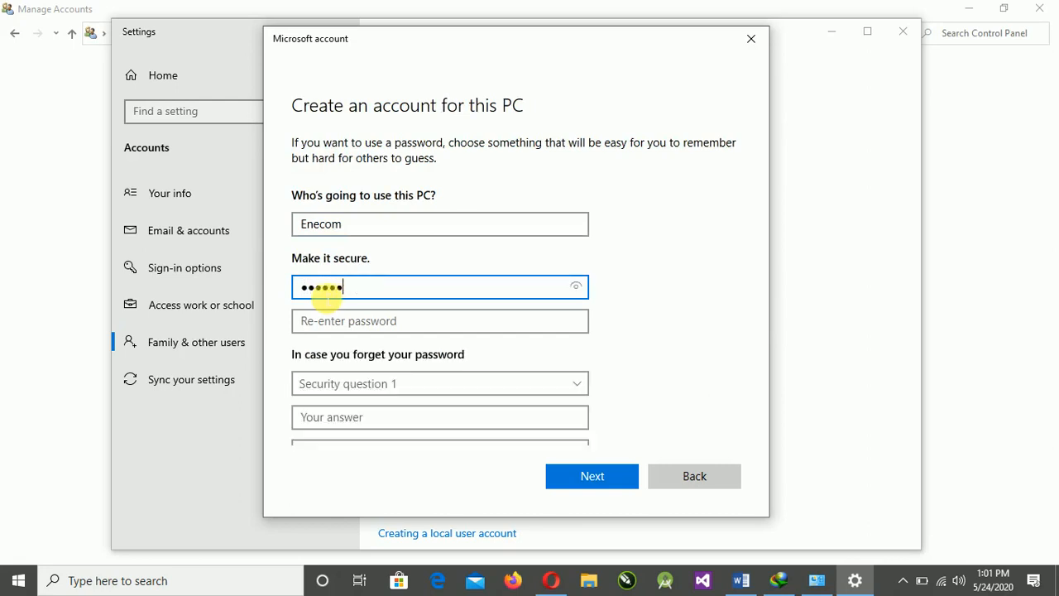
text(*)
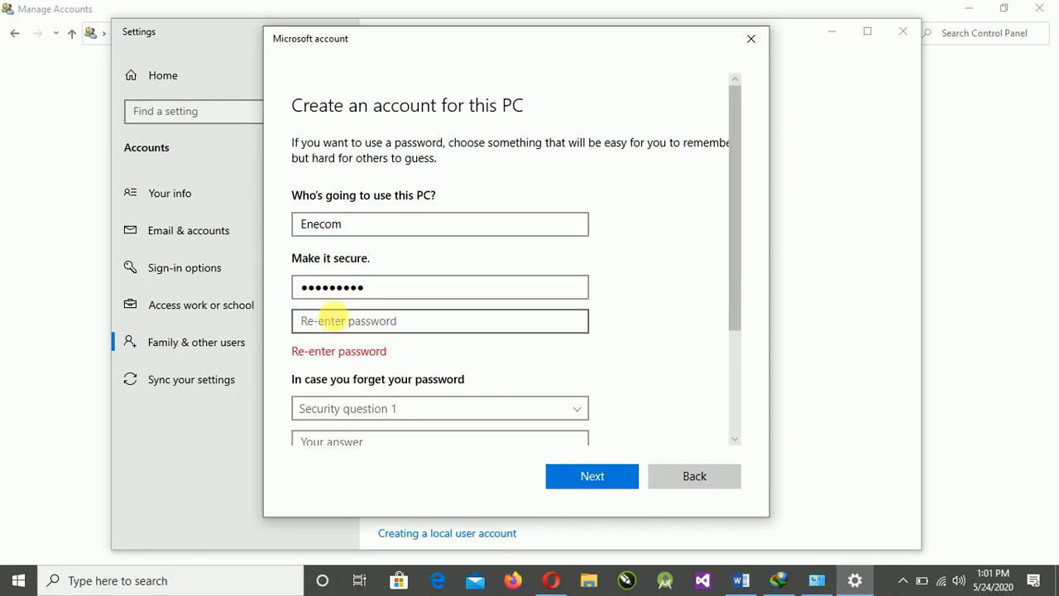
click(331, 322)
text(*****)
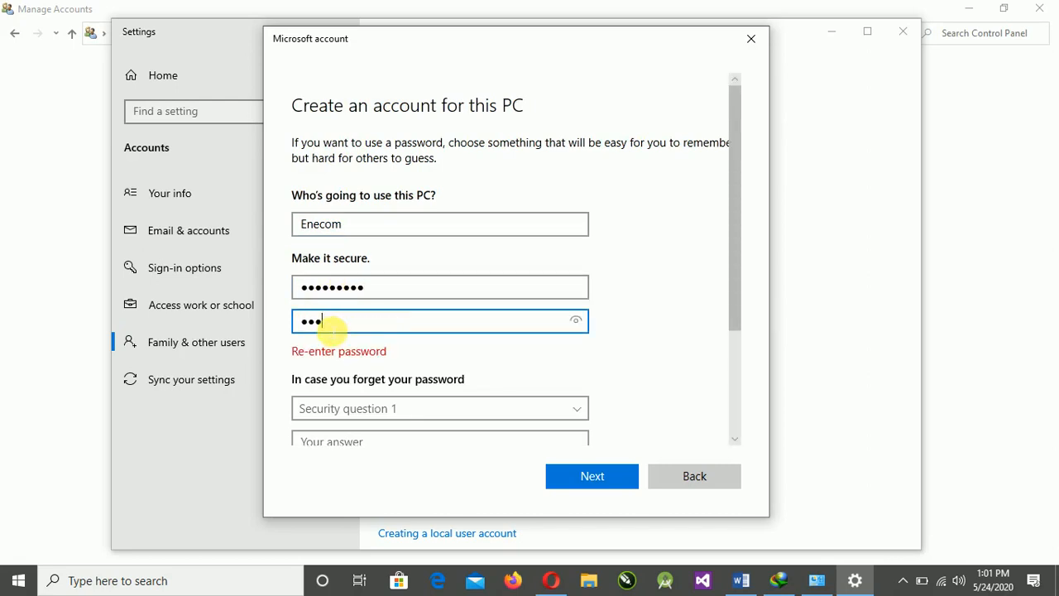
text(****)
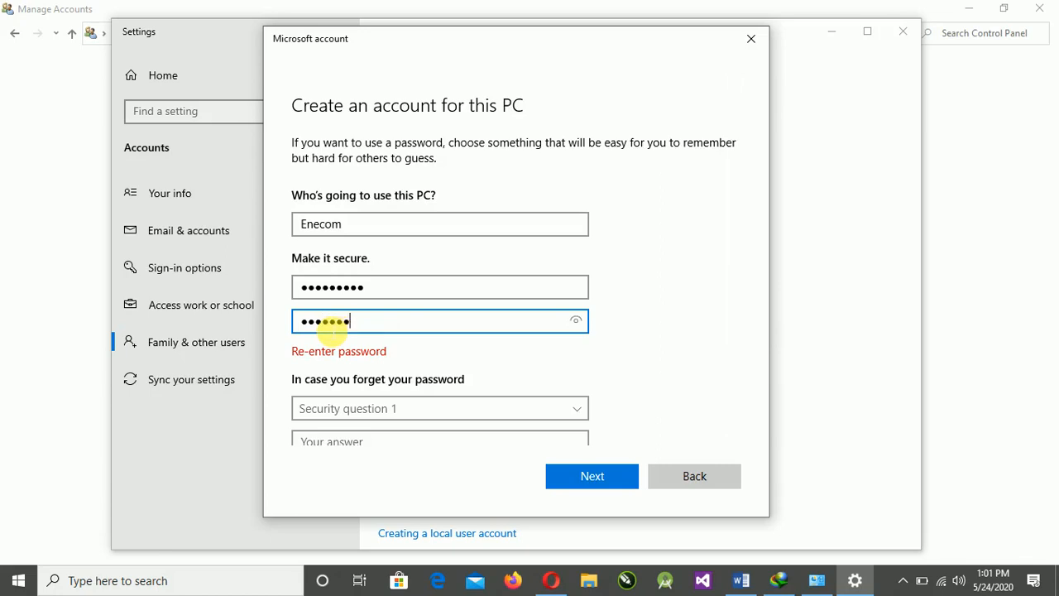
Set security question 1 to the first pet's name and enter its answer
scroll(347, 373, down, 3)
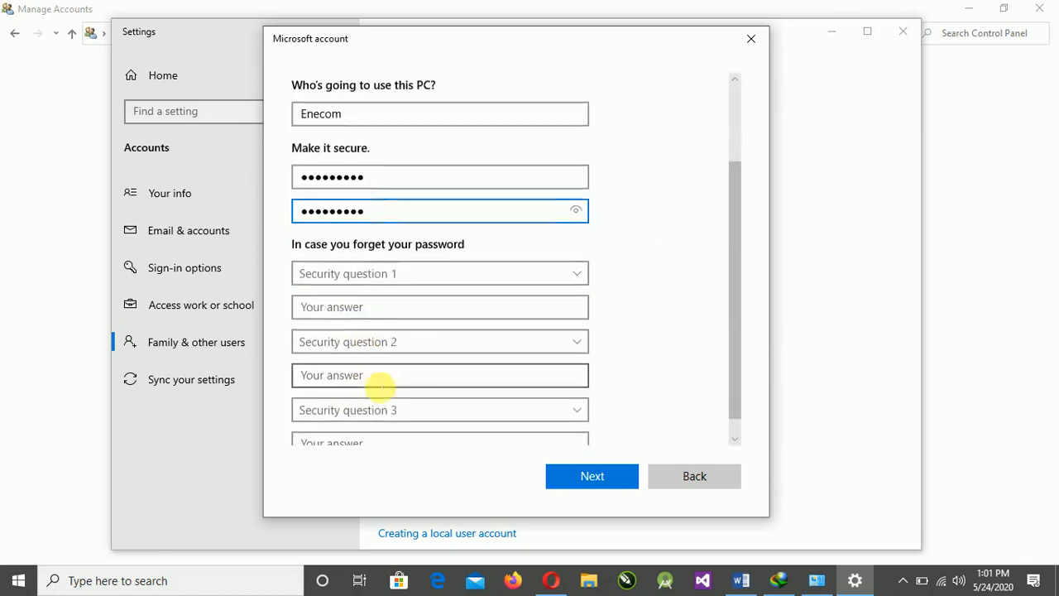
click(379, 272)
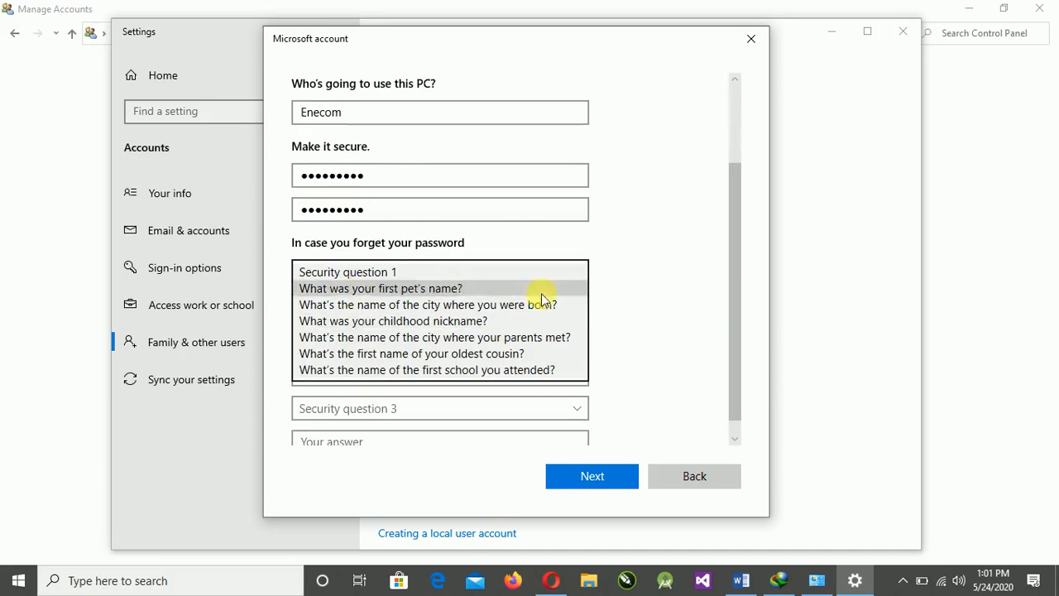
click(438, 289)
click(401, 310)
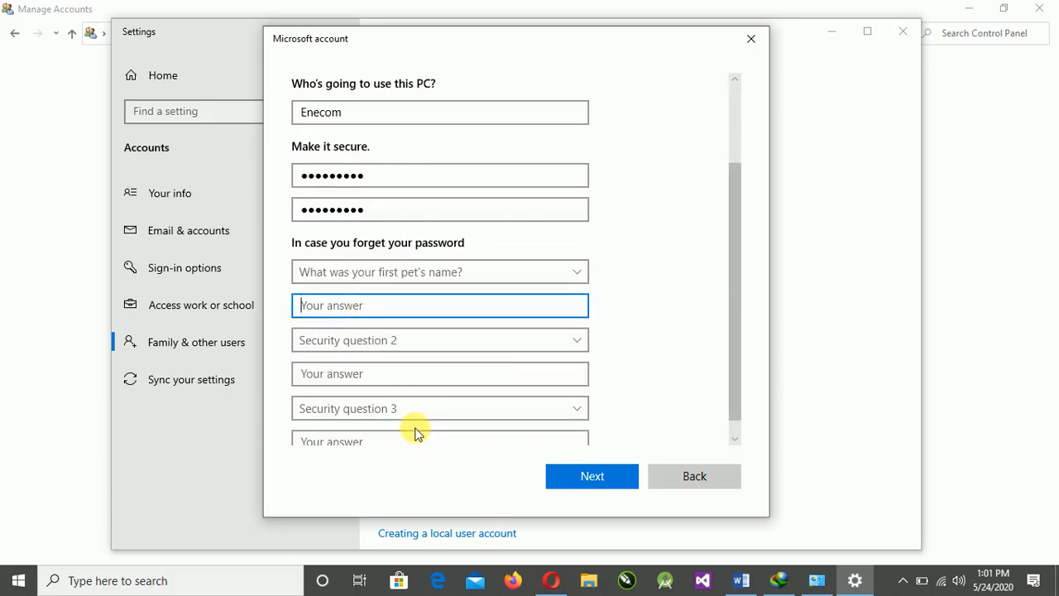
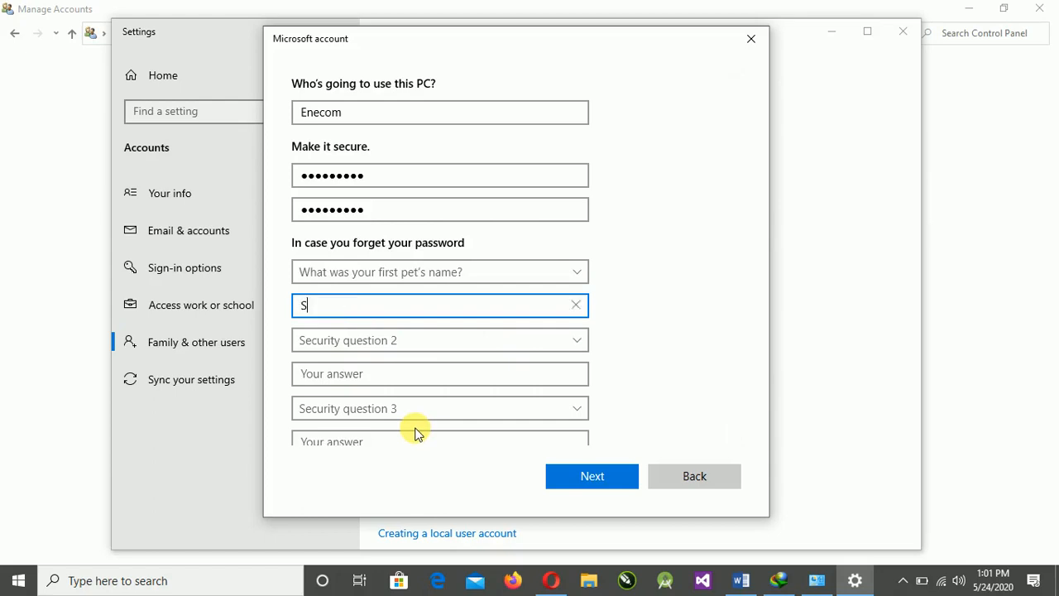
Set security question 2 to the oldest cousin's name and enter its answer
click(337, 352)
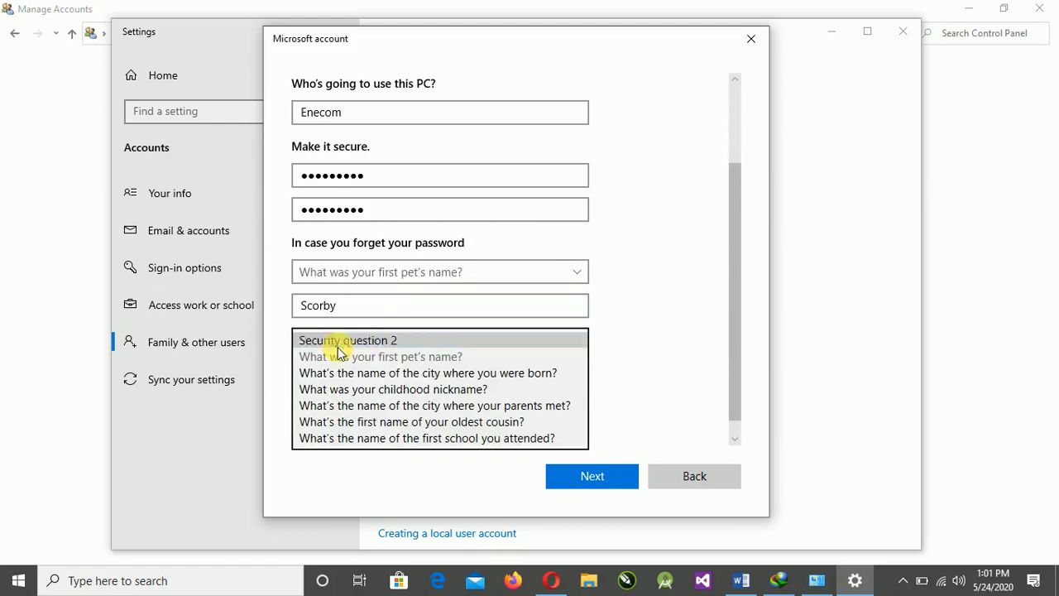
click(357, 394)
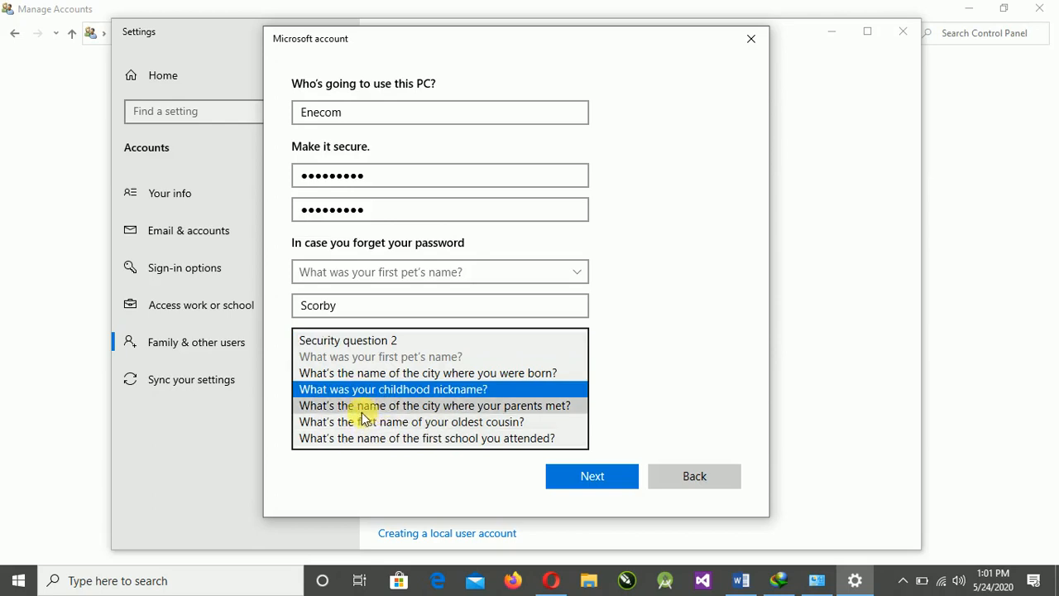
click(344, 424)
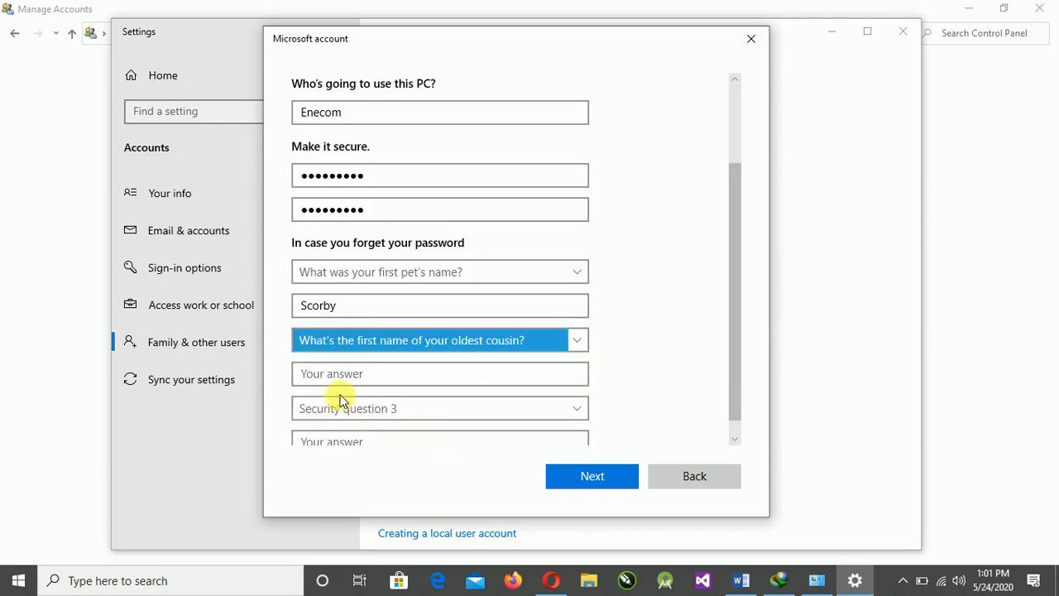
click(327, 377)
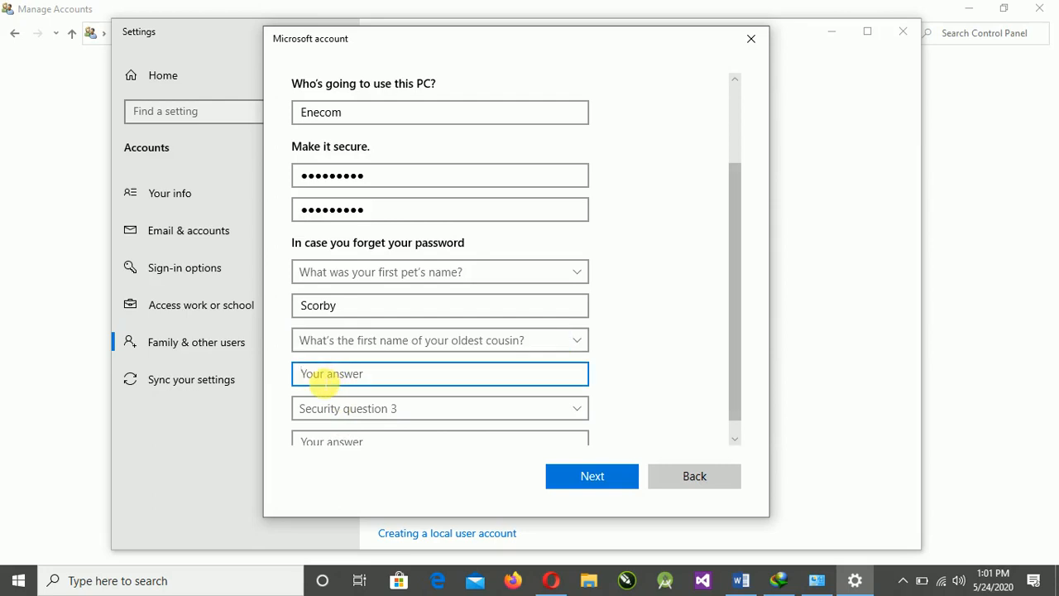
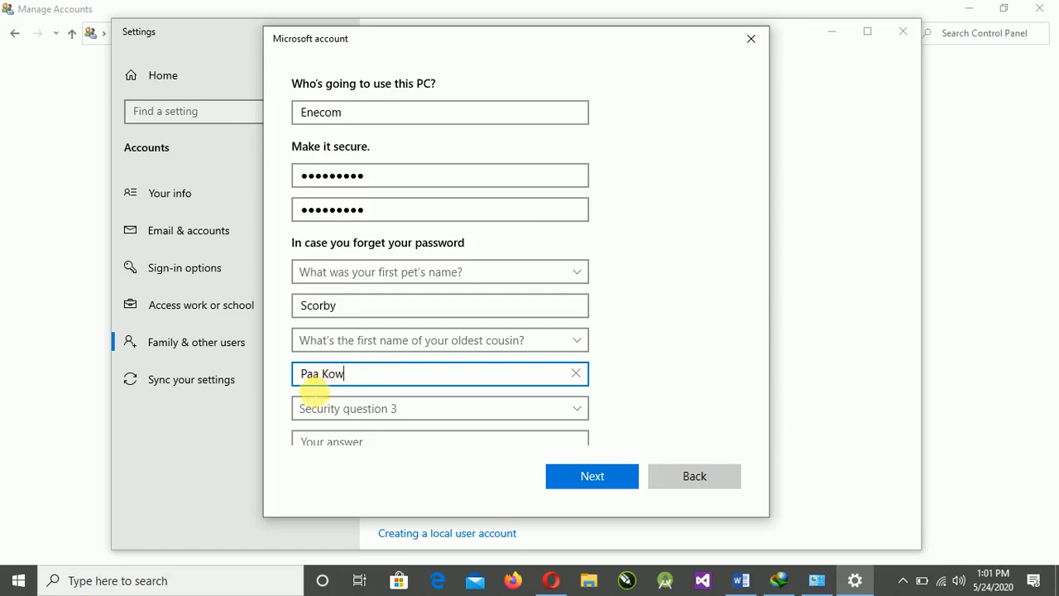
Set security question 3 to the first school attended and type its answer
click(394, 408)
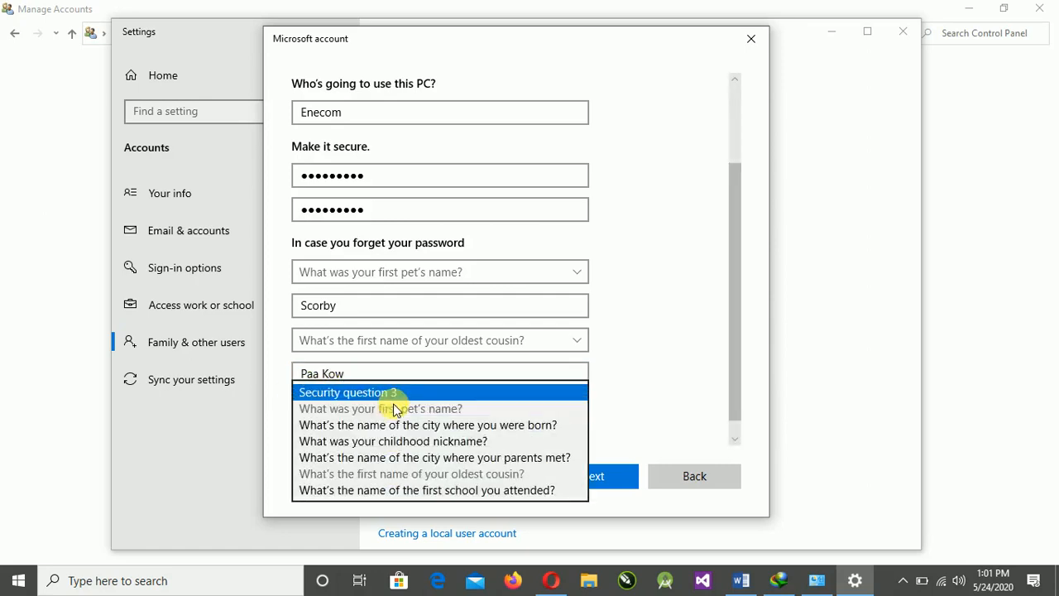
click(360, 494)
click(358, 492)
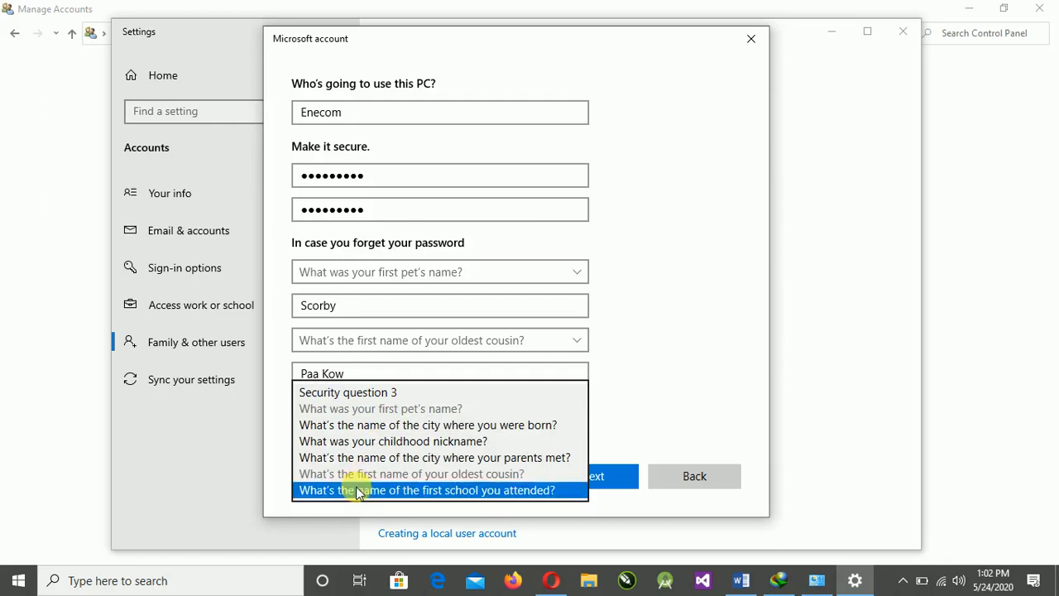
click(355, 491)
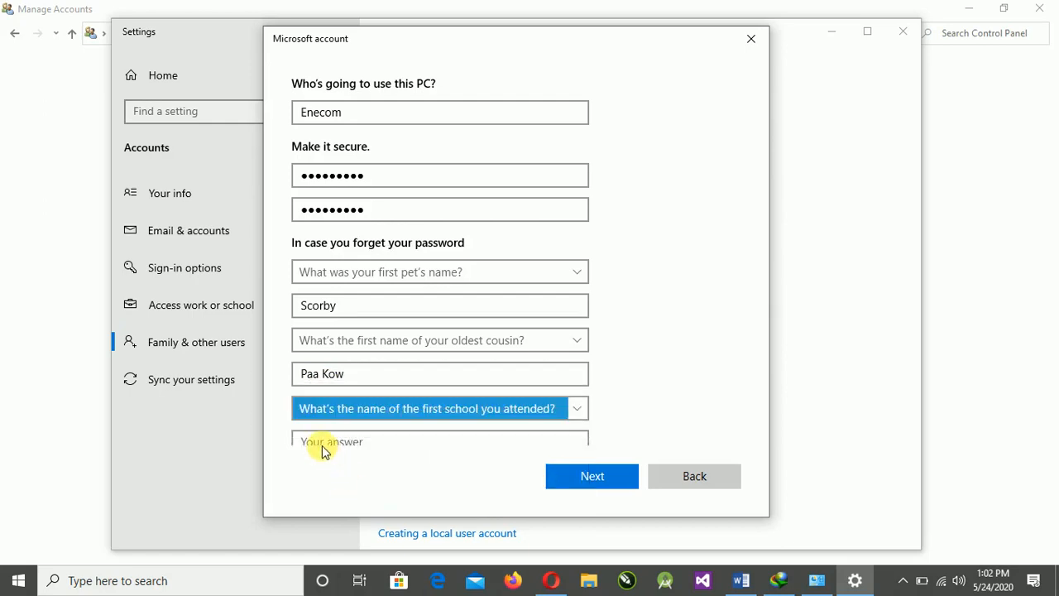
click(325, 444)
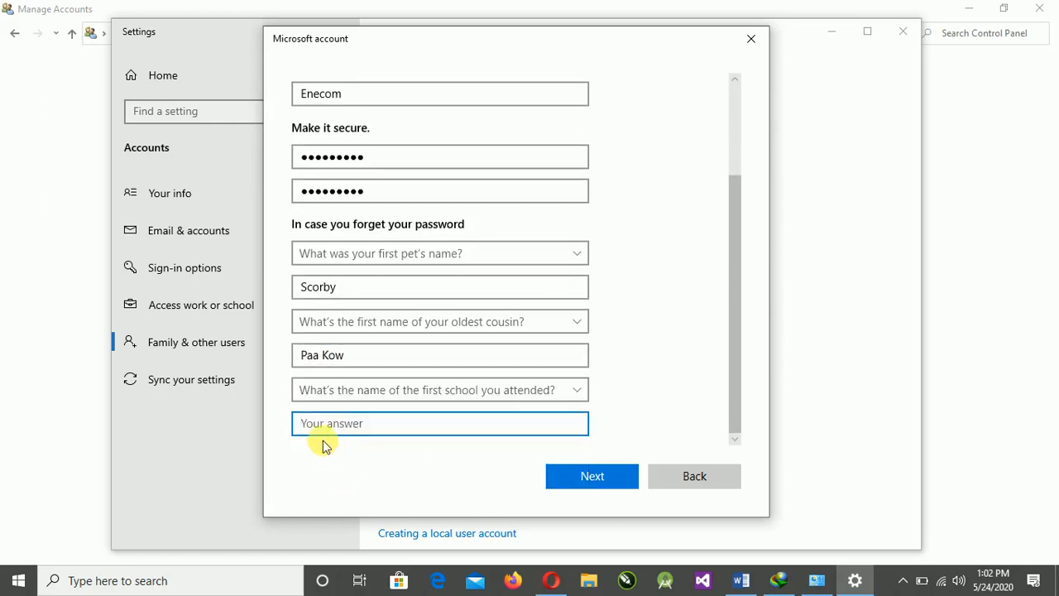
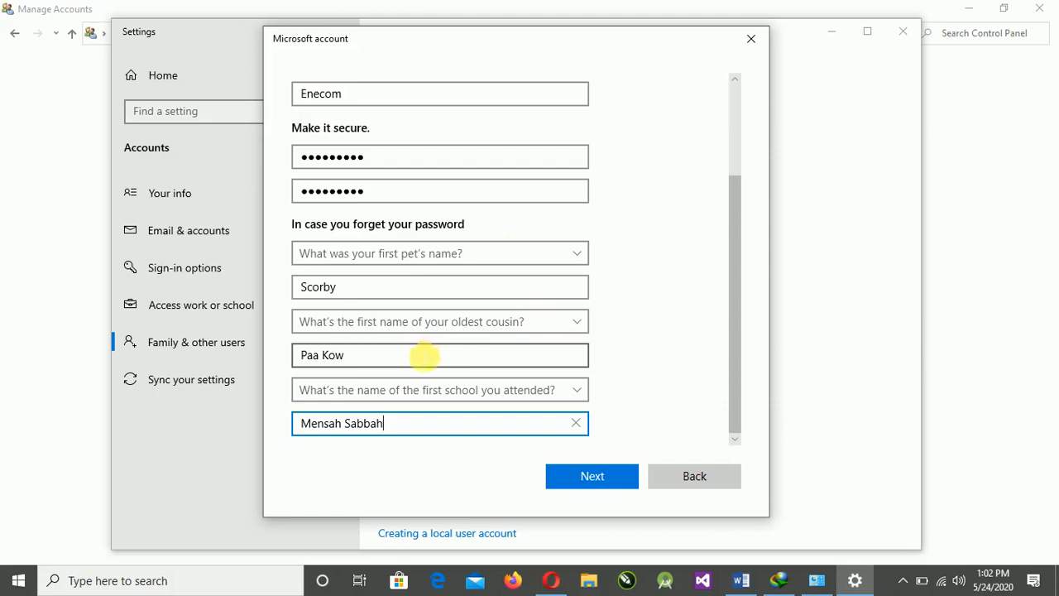
Submit the completed form to create the new local account
click(579, 477)
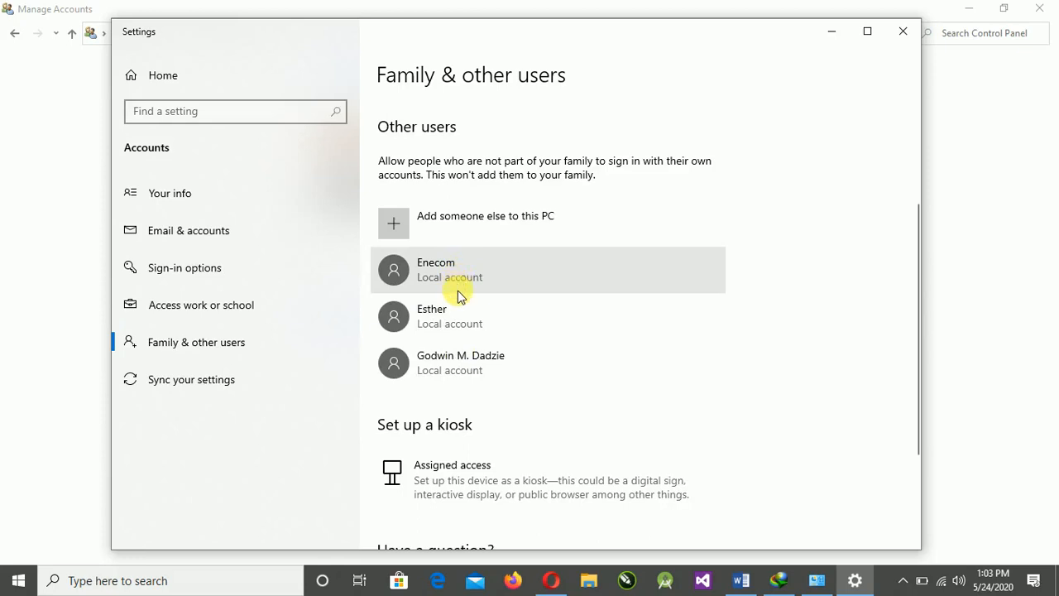
Close Settings, return to Control Panel home, and view all items as large icons
click(902, 35)
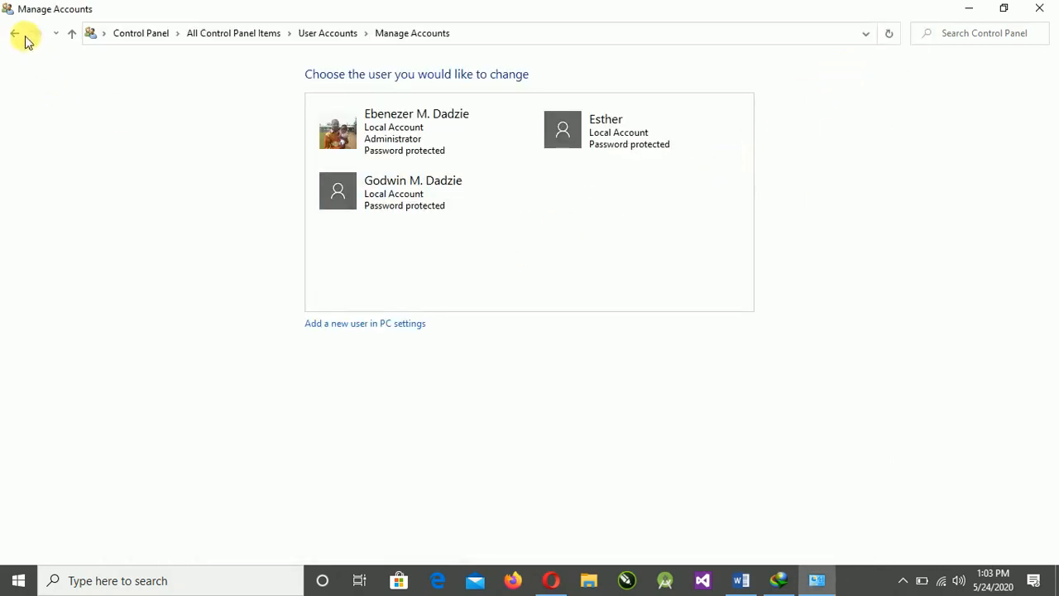
click(143, 33)
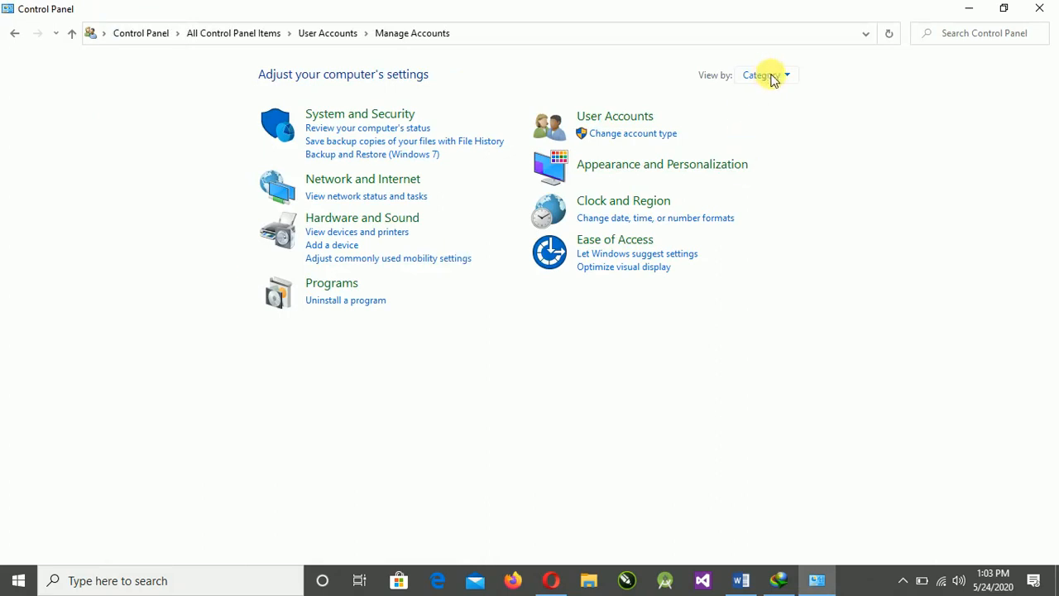
click(766, 75)
click(782, 122)
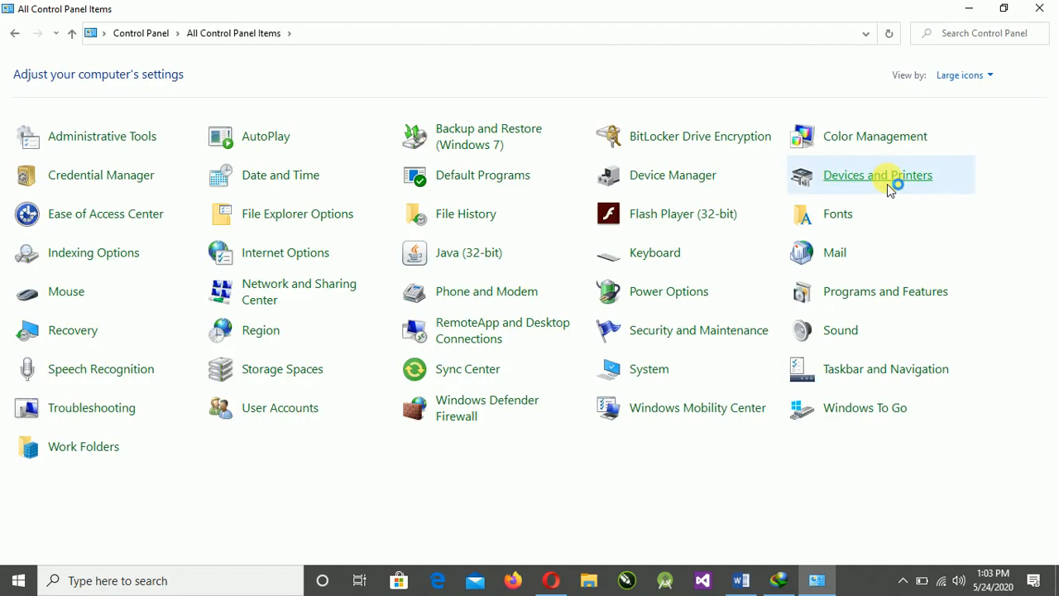
Open Devices and Printers from the All Control Panel Items list
click(887, 184)
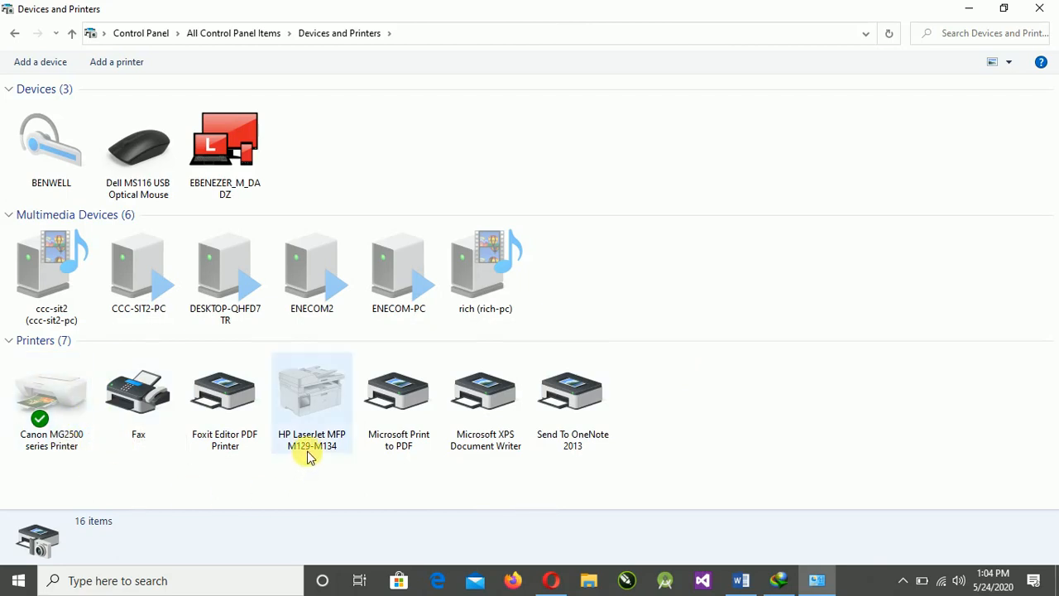
Bring up the status tooltip for the HP LaserJet printer in Devices and Printers
mouse_move(307, 452)
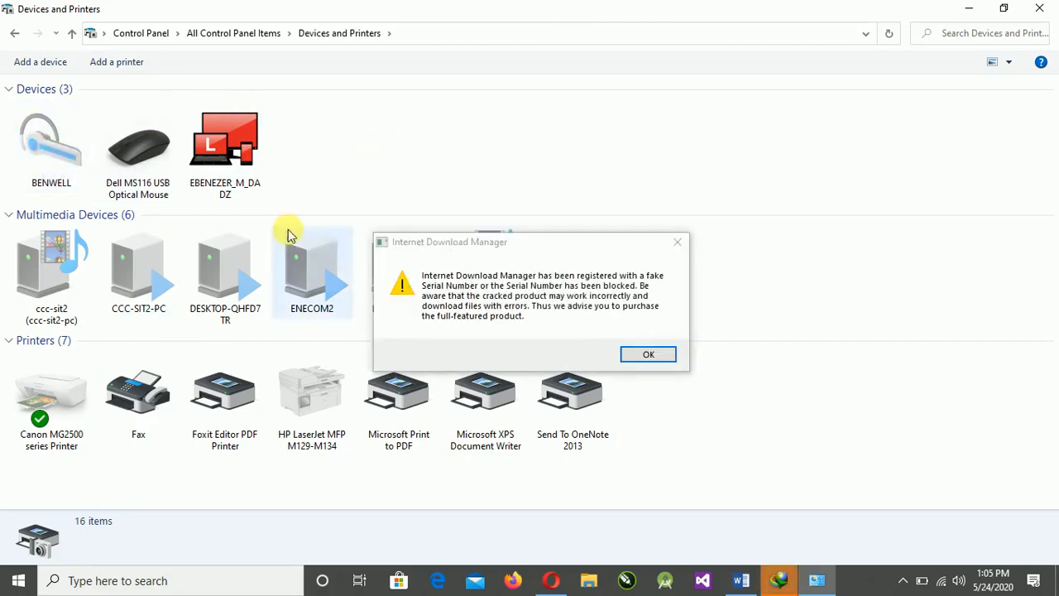
Dismiss the Internet Download Manager warning and return to All Control Panel Items
click(653, 353)
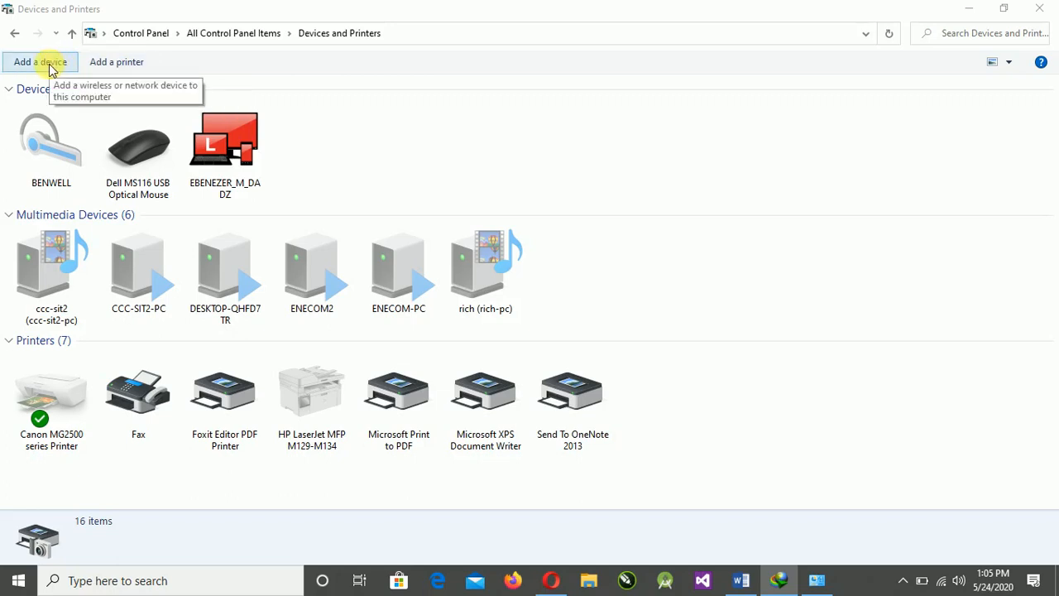
click(10, 38)
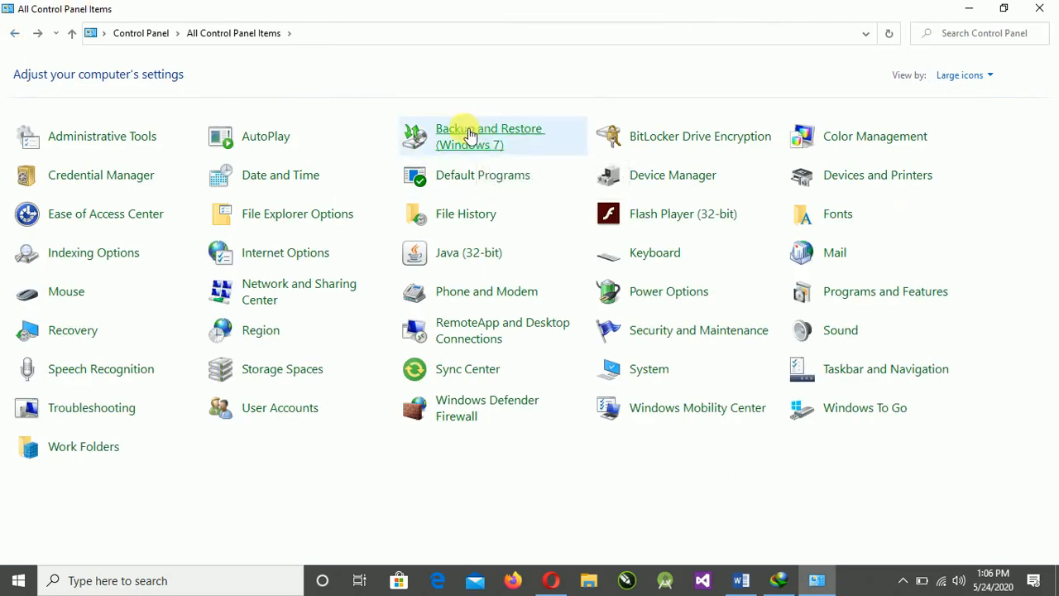
Open Backup and Restore (Windows 7) from the All Control Panel Items list
click(465, 133)
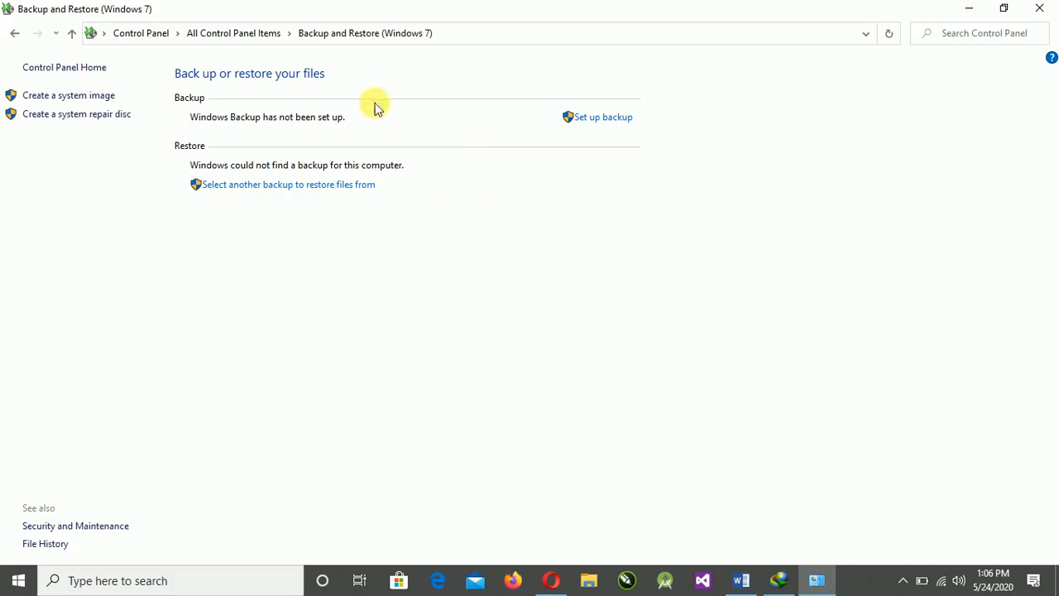
Start Set up backup from Backup and Restore (Windows 7), which finds no drives for saving backups
click(602, 118)
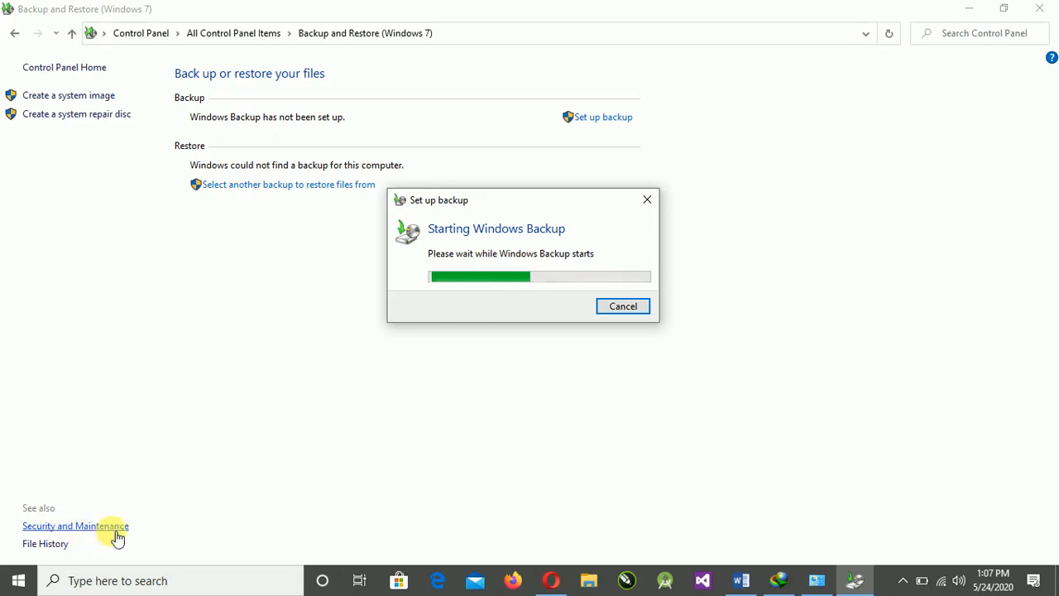
click(47, 546)
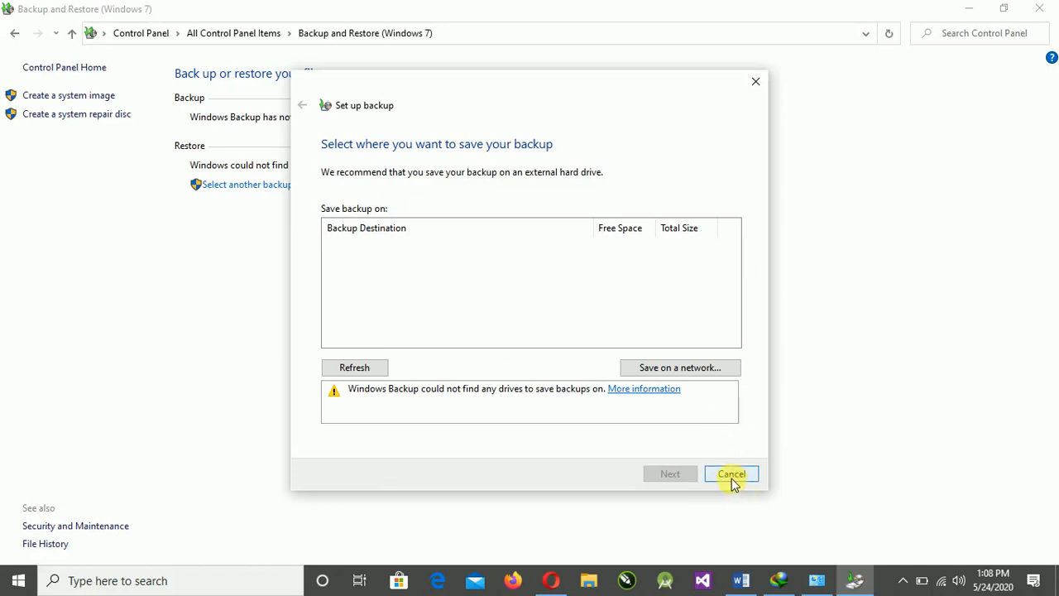
Cancel backup setup, expand Security in Security and Maintenance, and view virus protection details
click(755, 82)
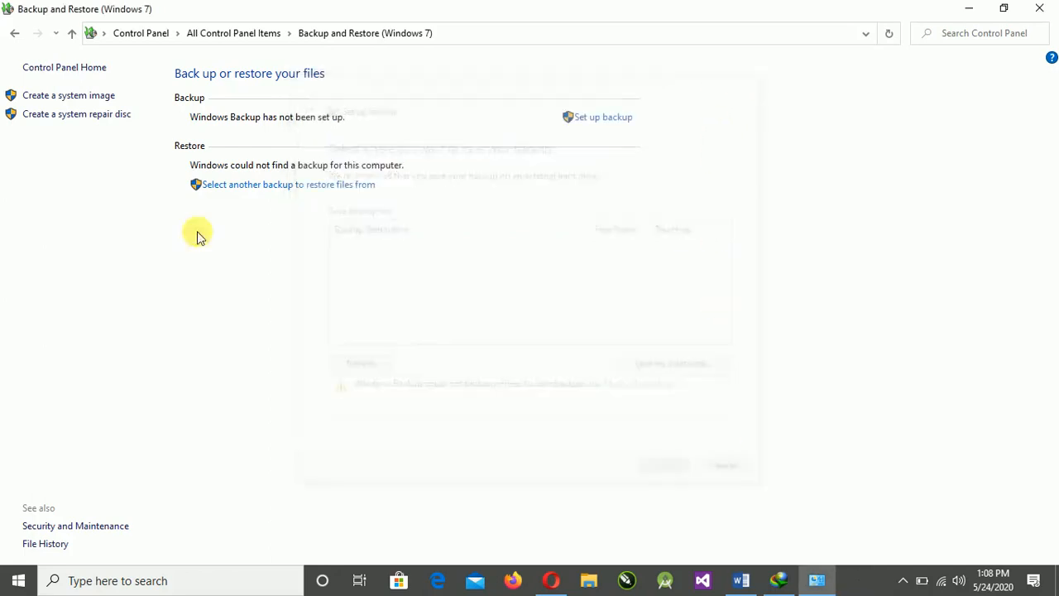
click(82, 527)
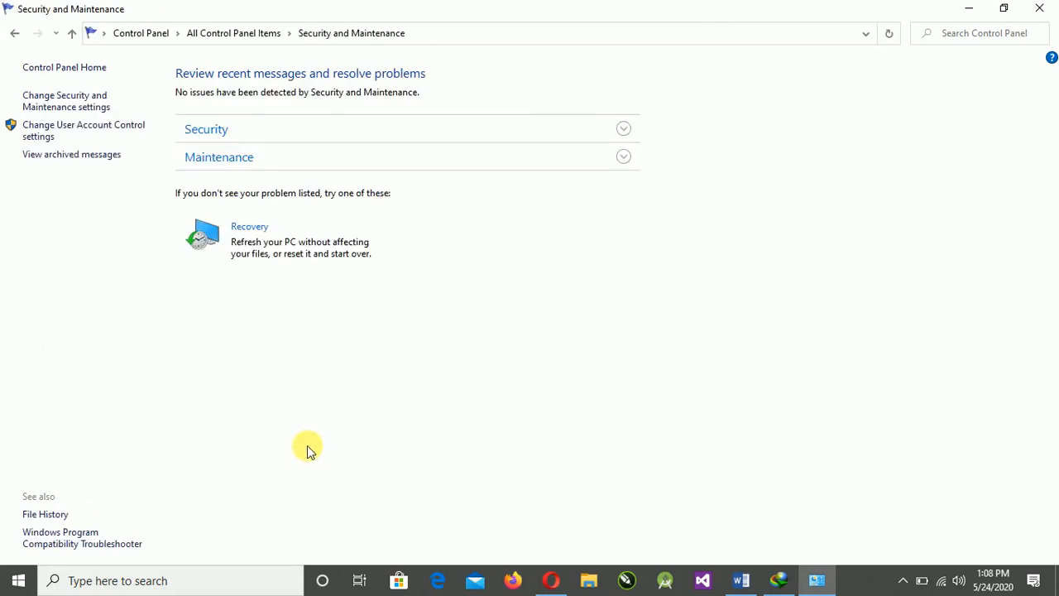
click(286, 134)
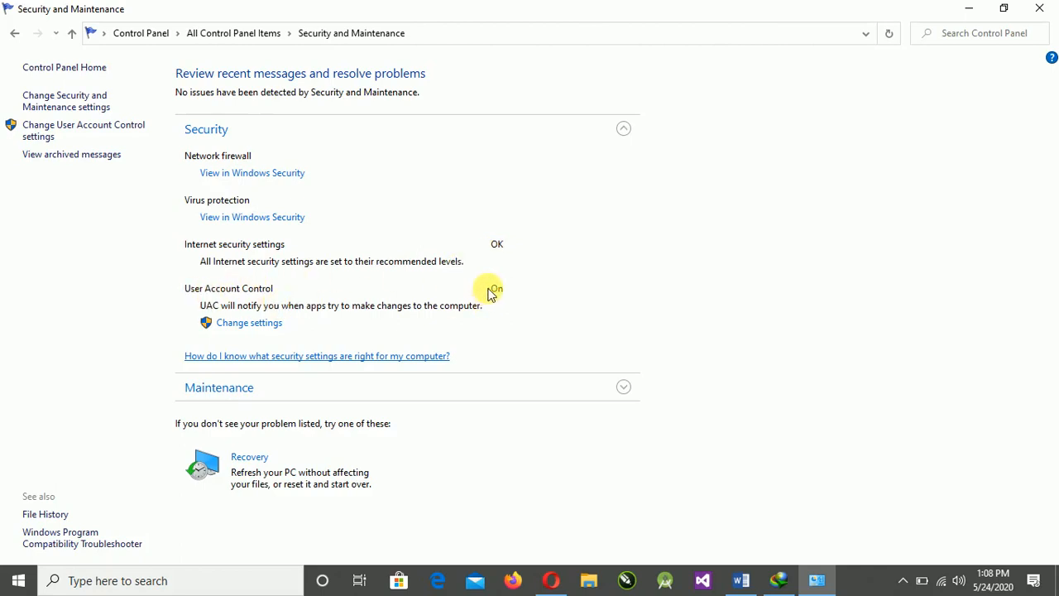
click(270, 221)
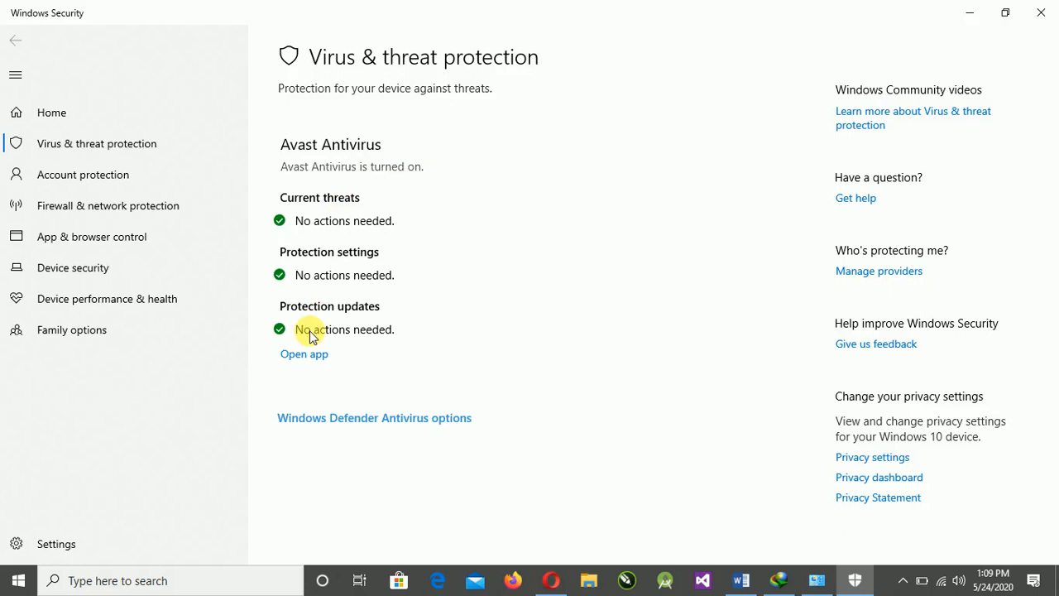
Review Account protection, Firewall & network protection and App & browser control, then open Device security
click(47, 182)
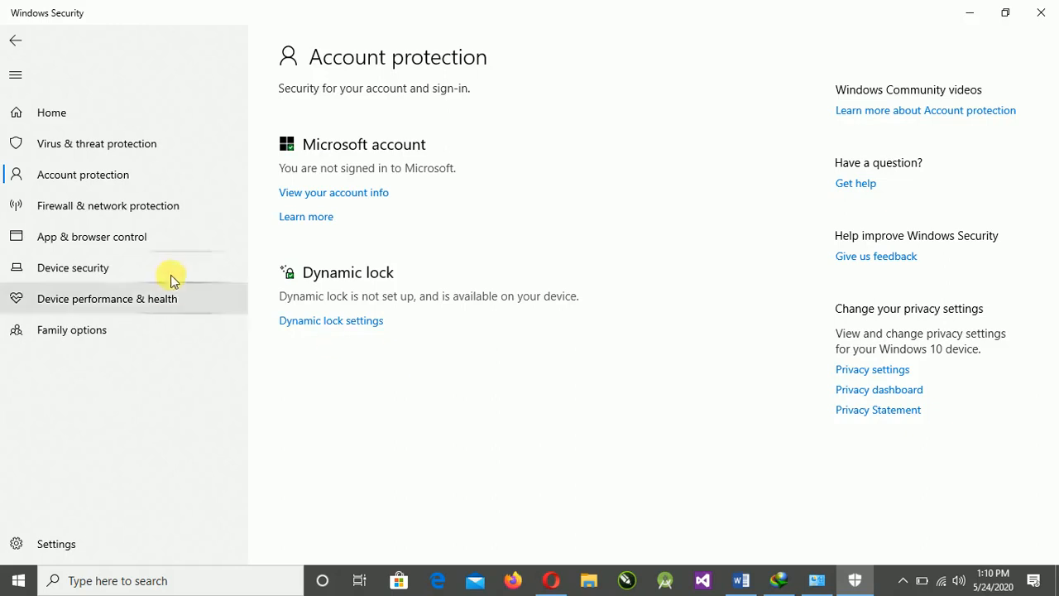
click(79, 209)
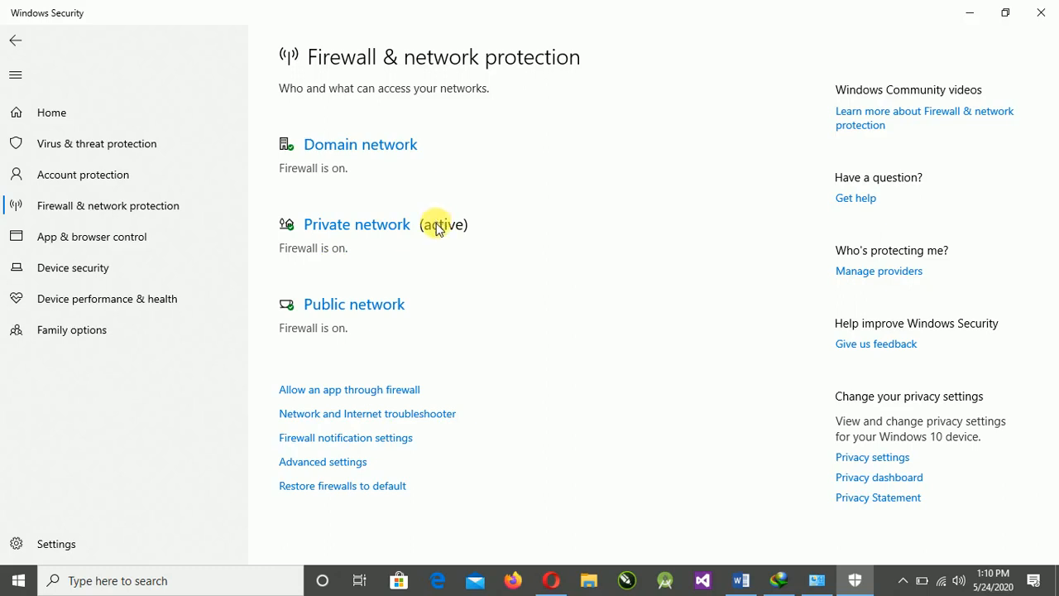
click(67, 246)
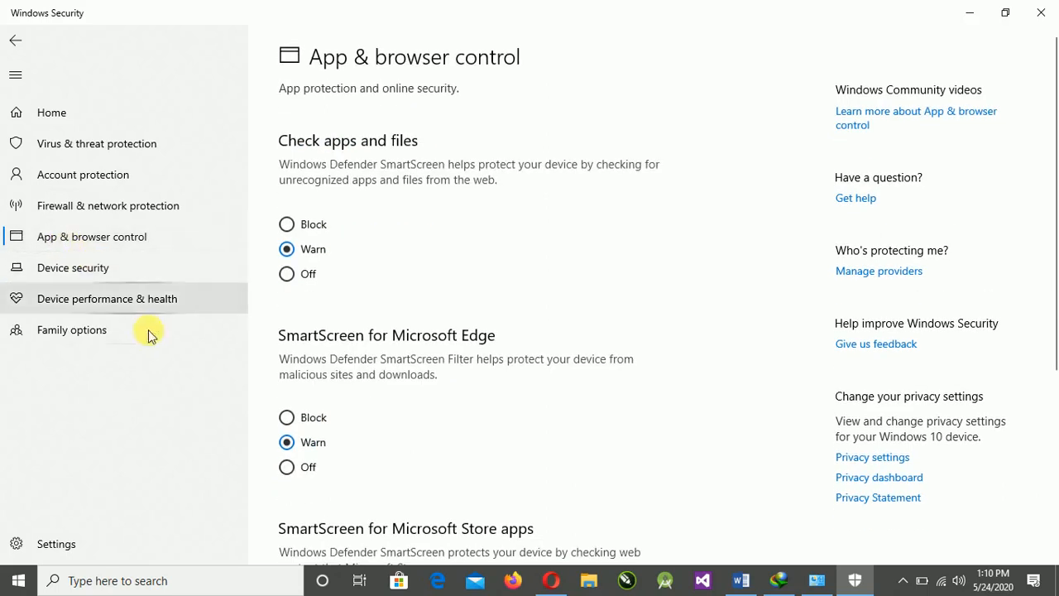
scroll(476, 406, down, 2)
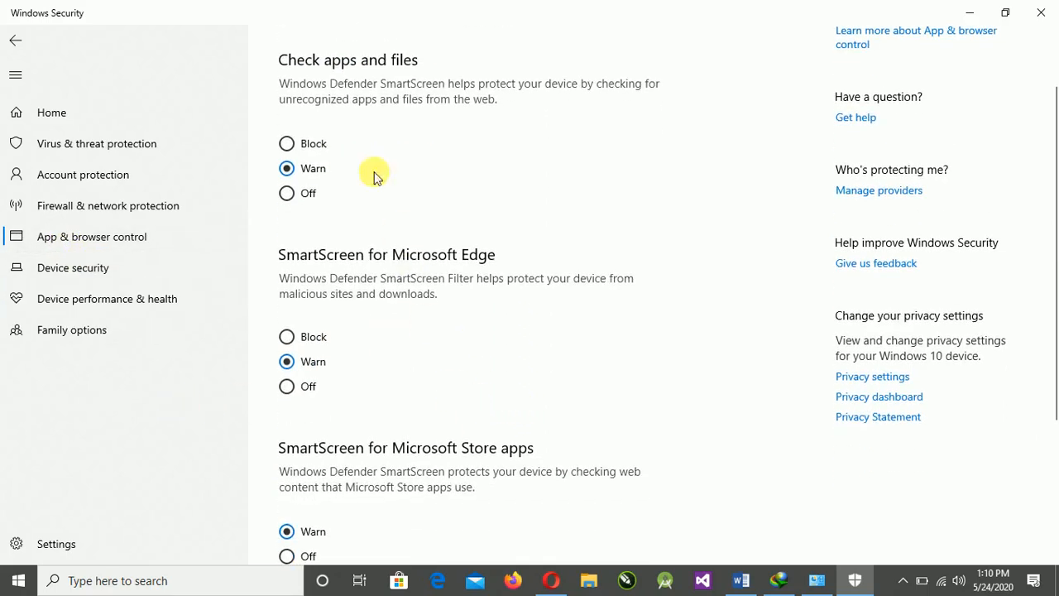
scroll(351, 405, down, 5)
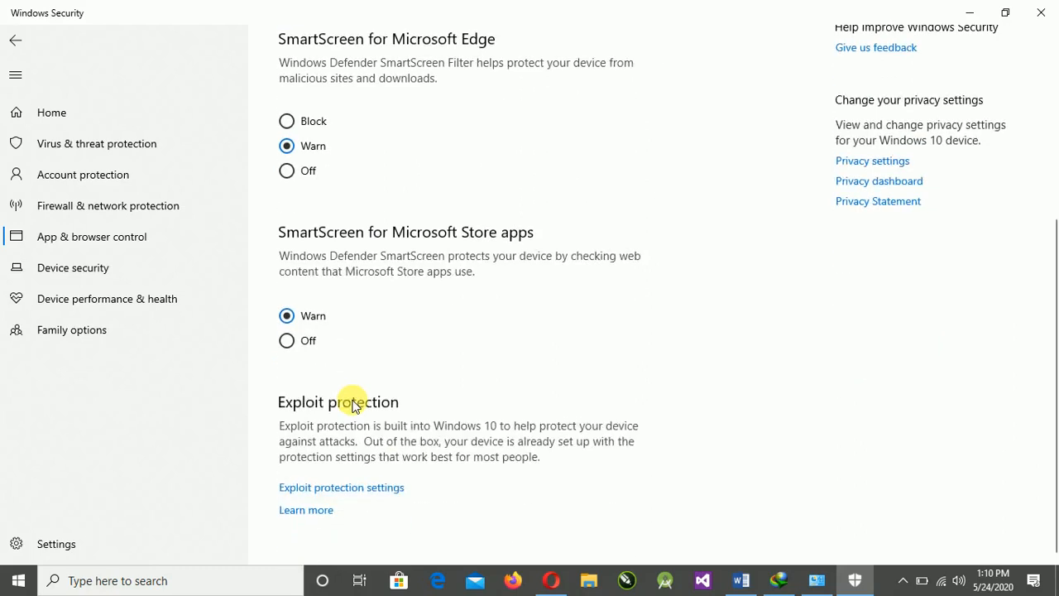
scroll(351, 406, up, 7)
click(68, 268)
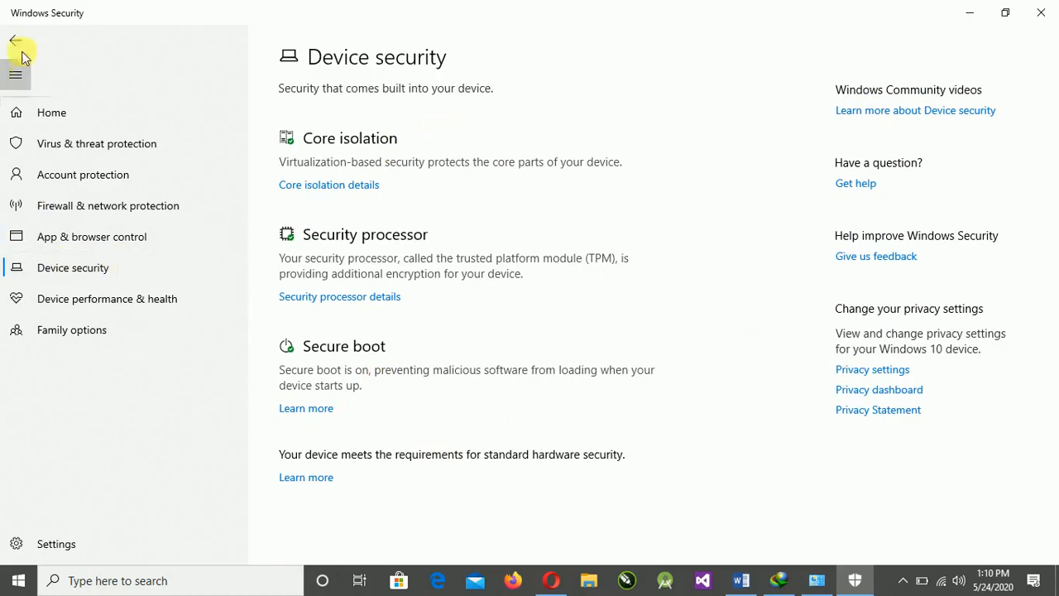
Revisit the Security at a glance overview and step back through the earlier Windows Security pages
click(48, 112)
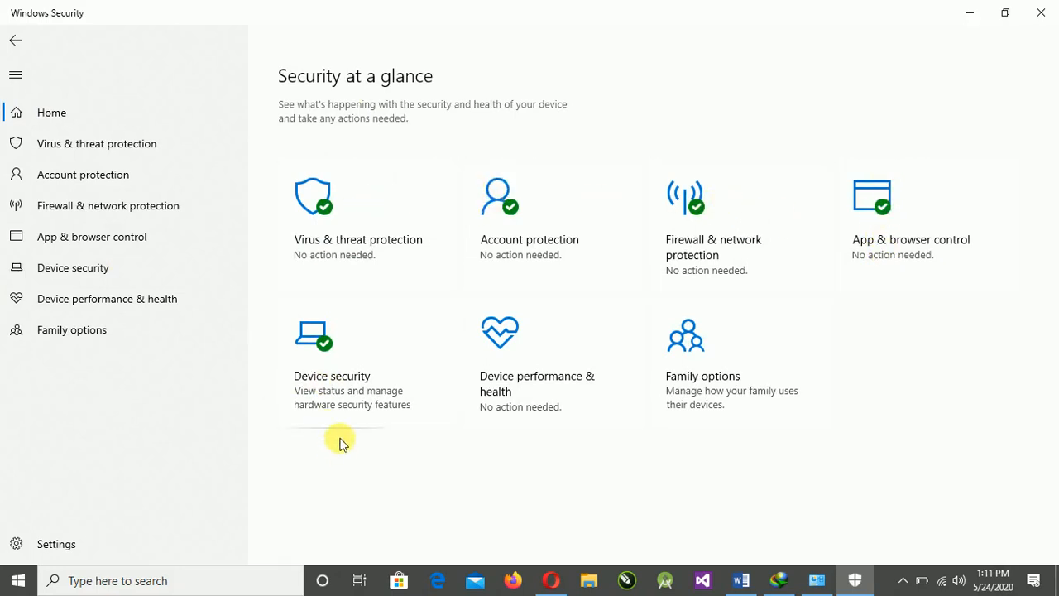
click(287, 423)
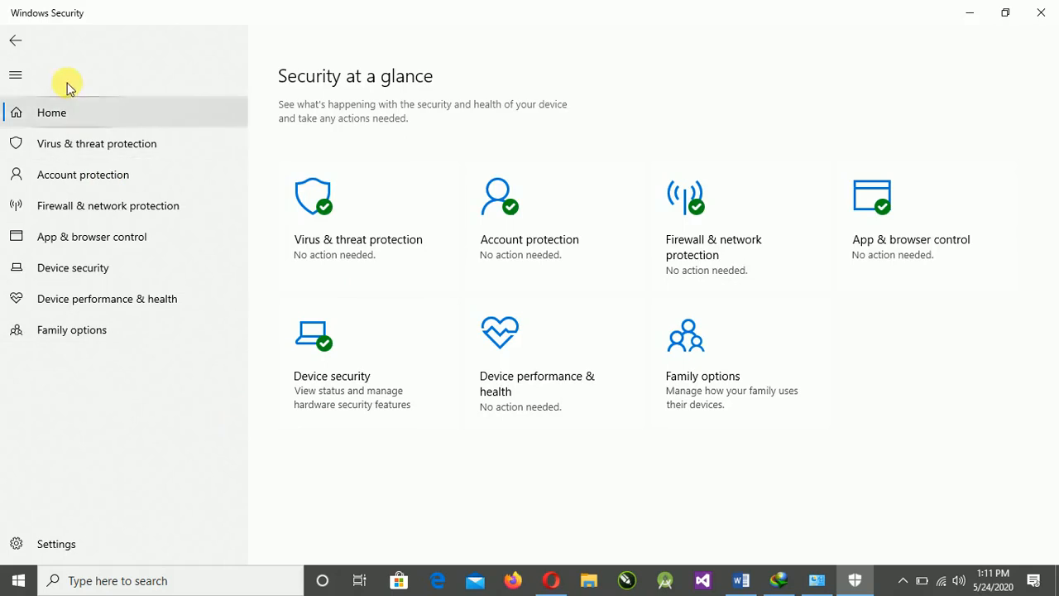
click(15, 43)
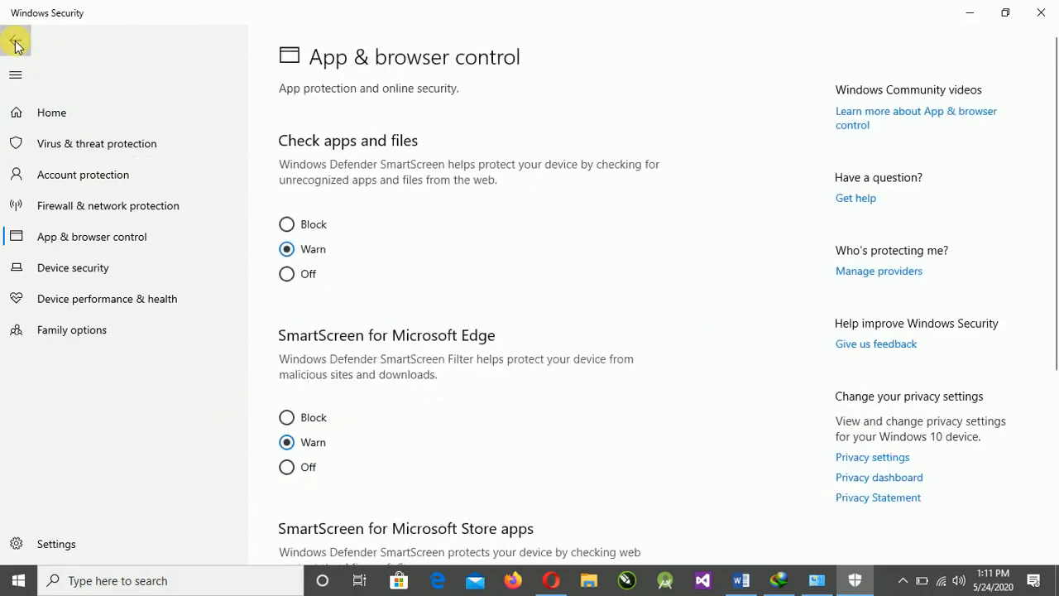
click(16, 43)
click(15, 43)
click(16, 43)
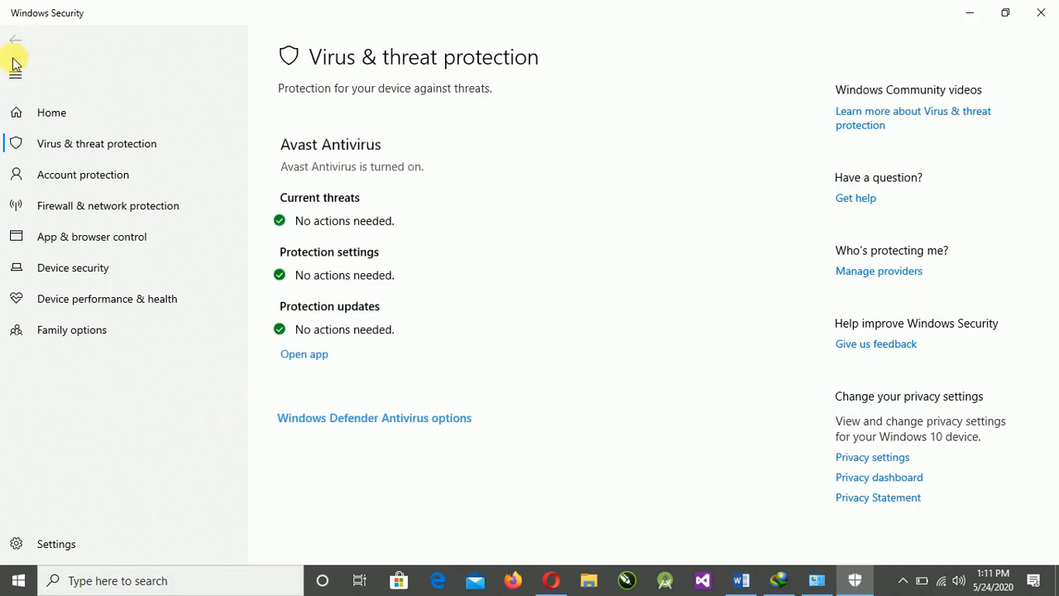
Open Windows Security settings, then restore the window from full screen and close it
click(58, 543)
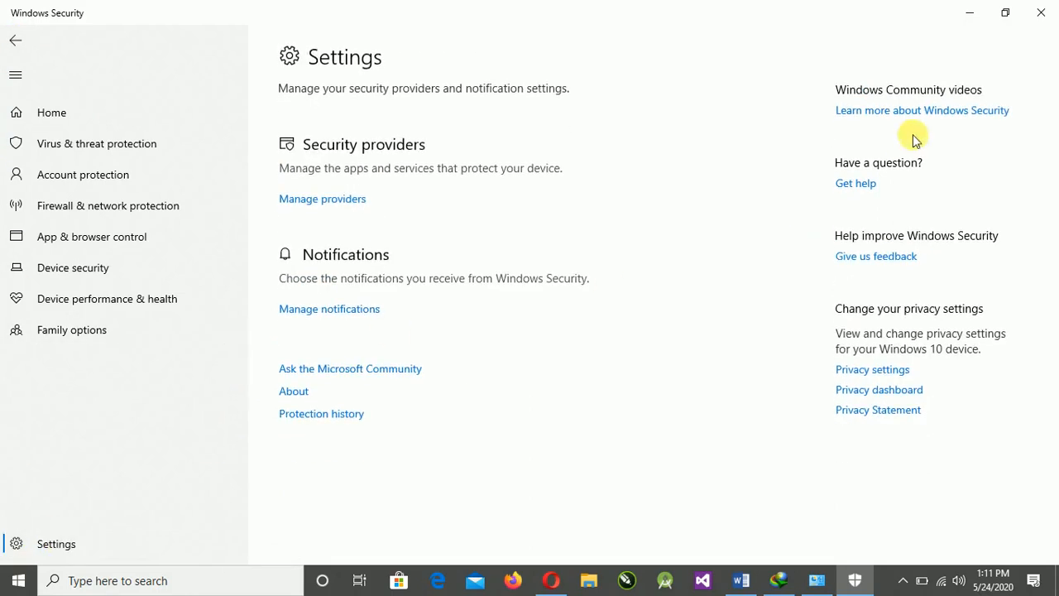
click(1003, 14)
click(857, 35)
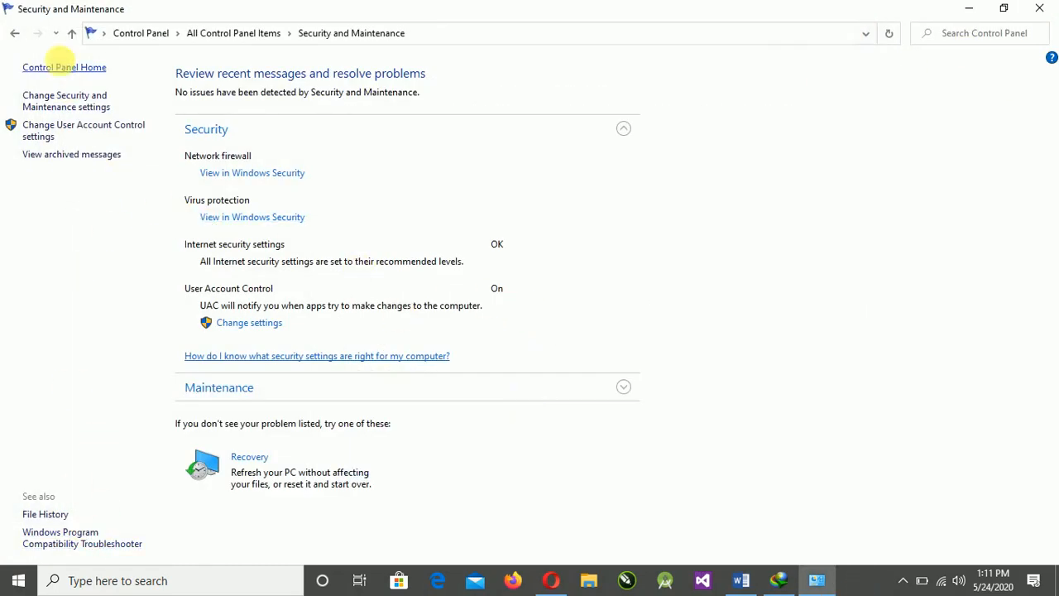
Revisit Backup and Restore, then list all Control Panel items as Large icons
click(236, 356)
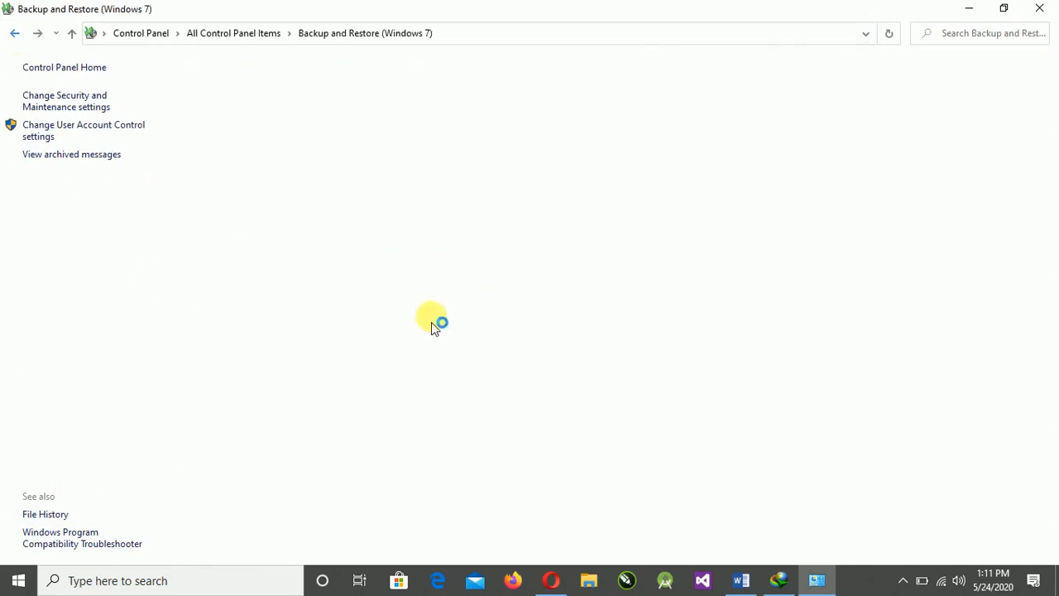
click(145, 40)
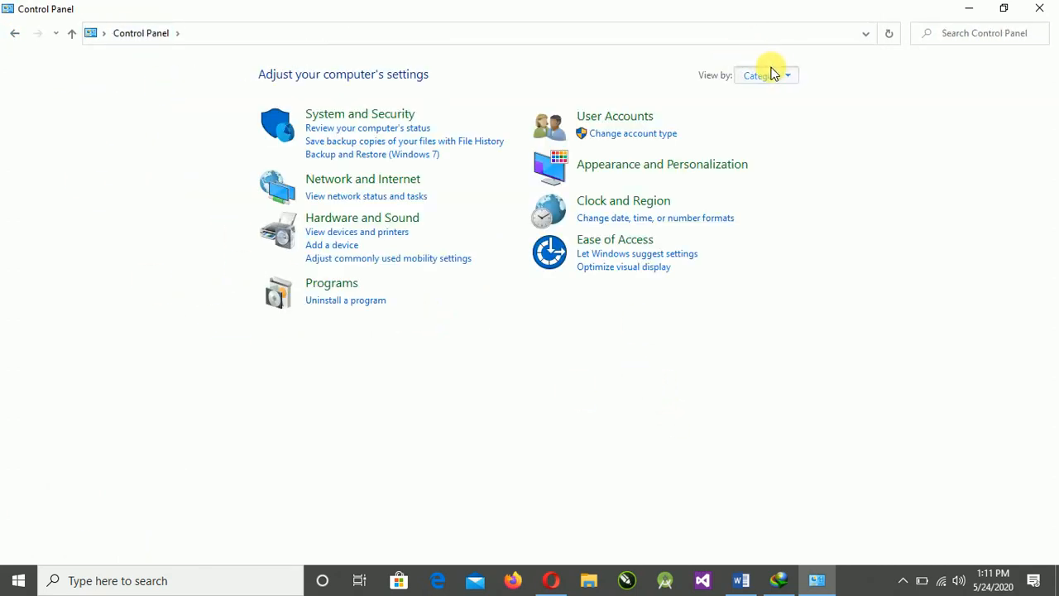
click(766, 74)
click(790, 119)
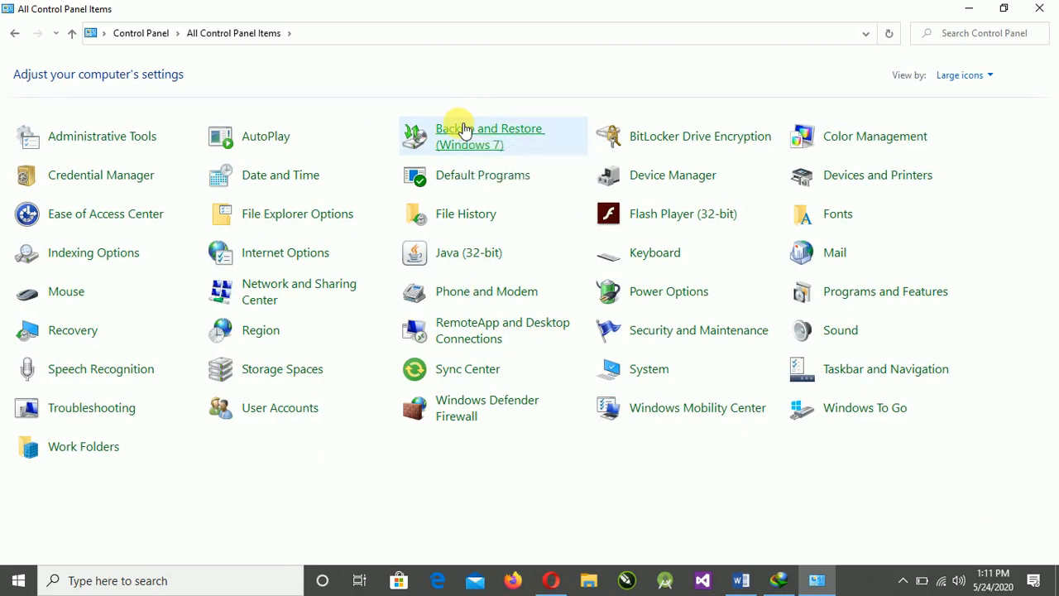
Open Network and Sharing Center to see the ENECOM WiFi private network with Internet access
click(297, 294)
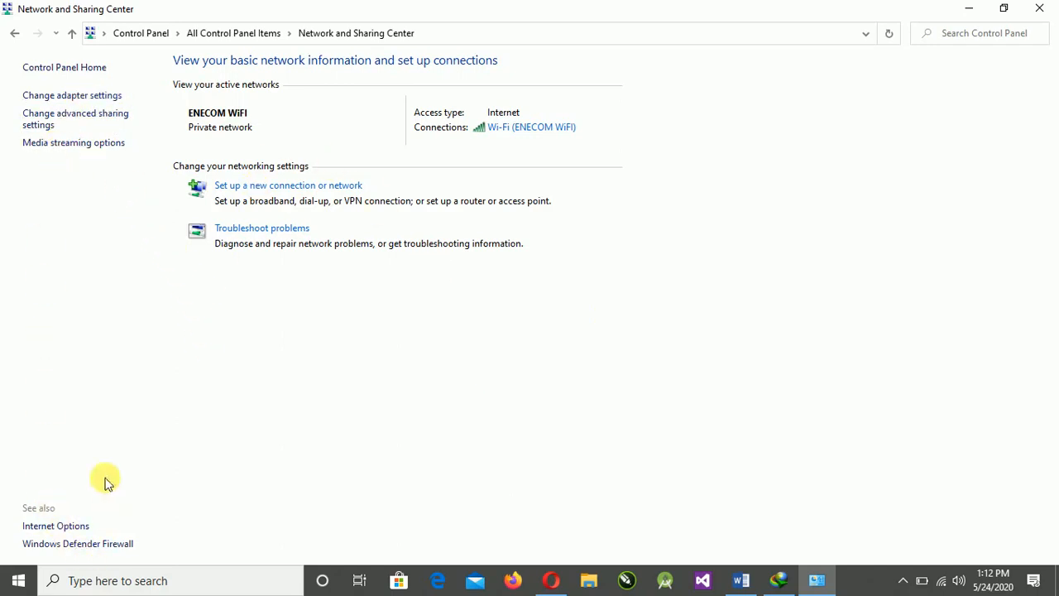
click(86, 99)
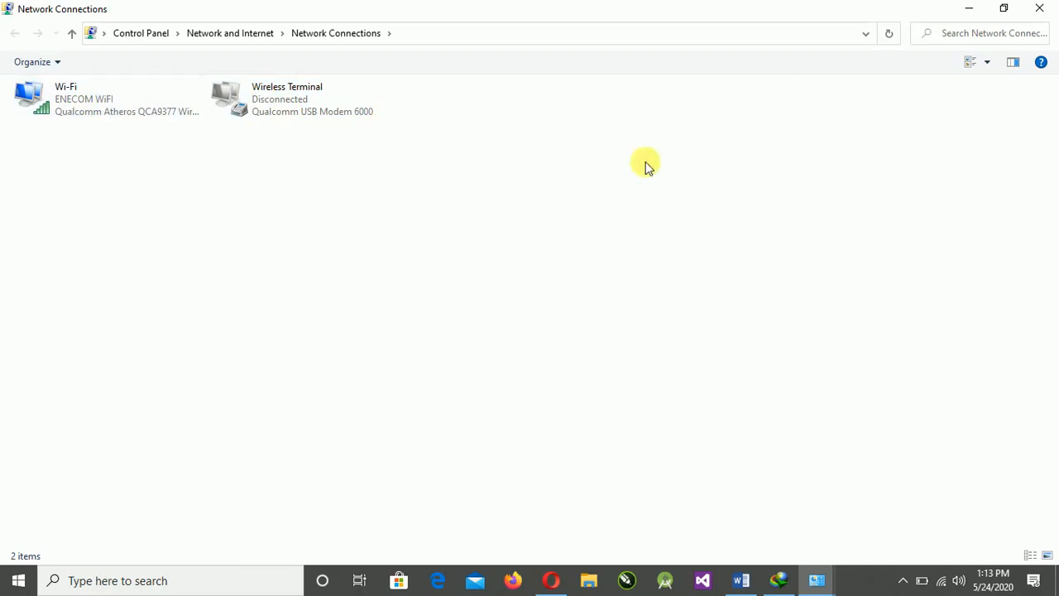
click(1003, 8)
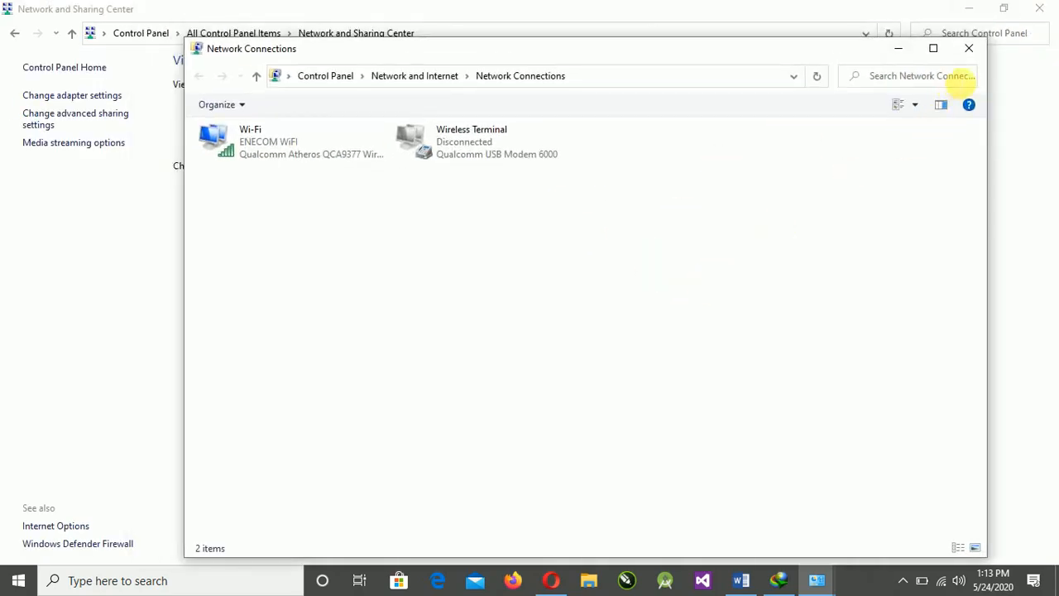
click(969, 50)
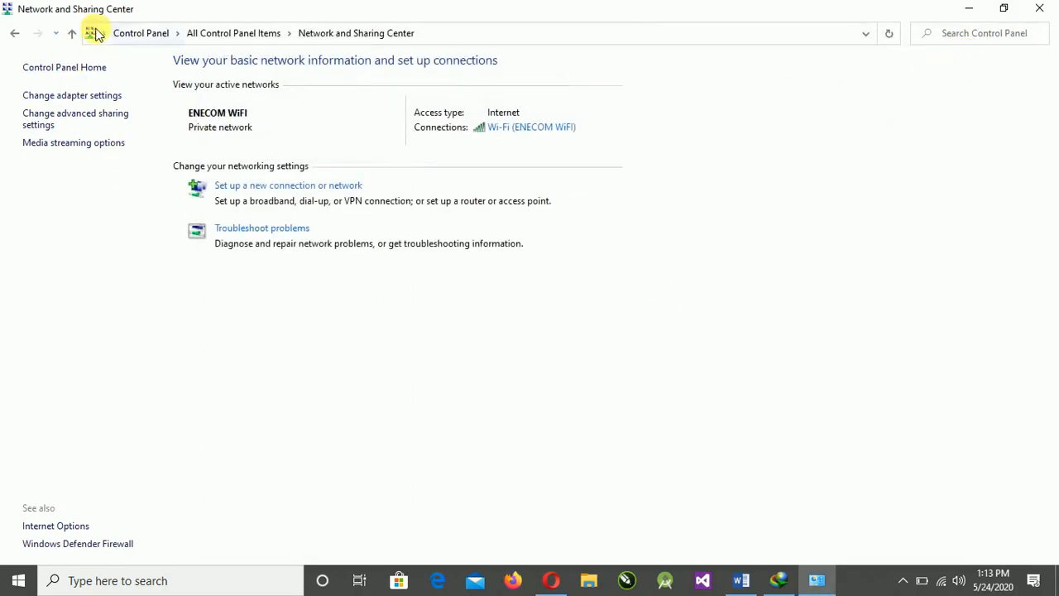
Go back to All Control Panel Items, leave Control Panel, and refresh the desktop
click(15, 34)
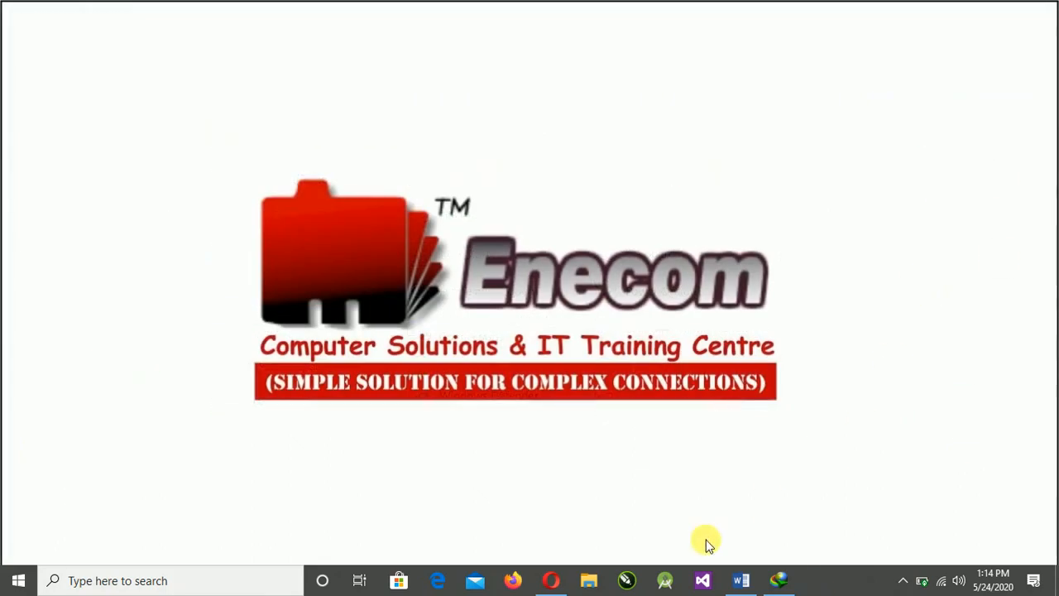
right_click(705, 540)
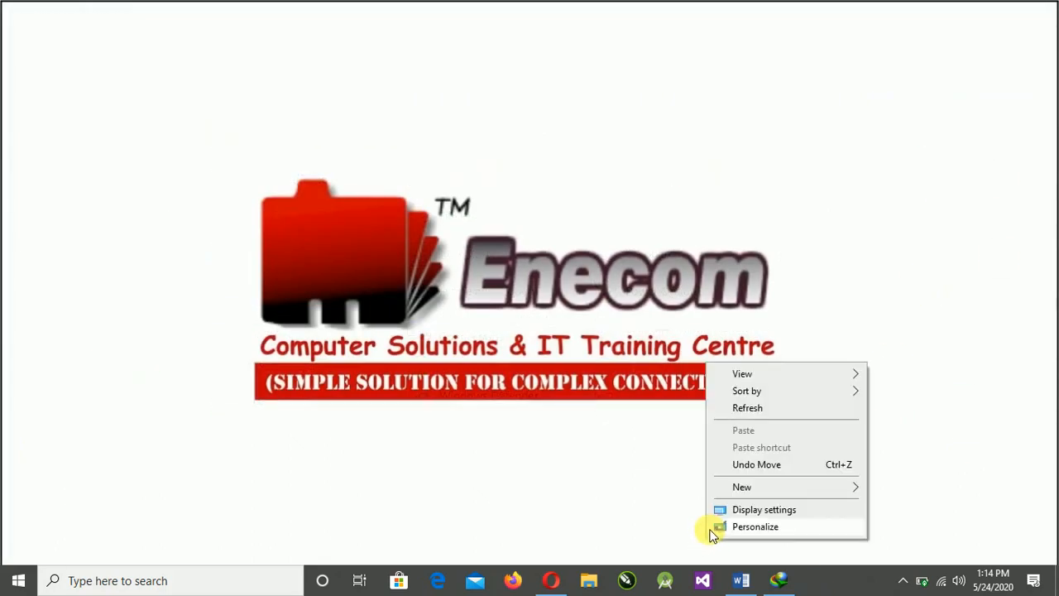
click(738, 406)
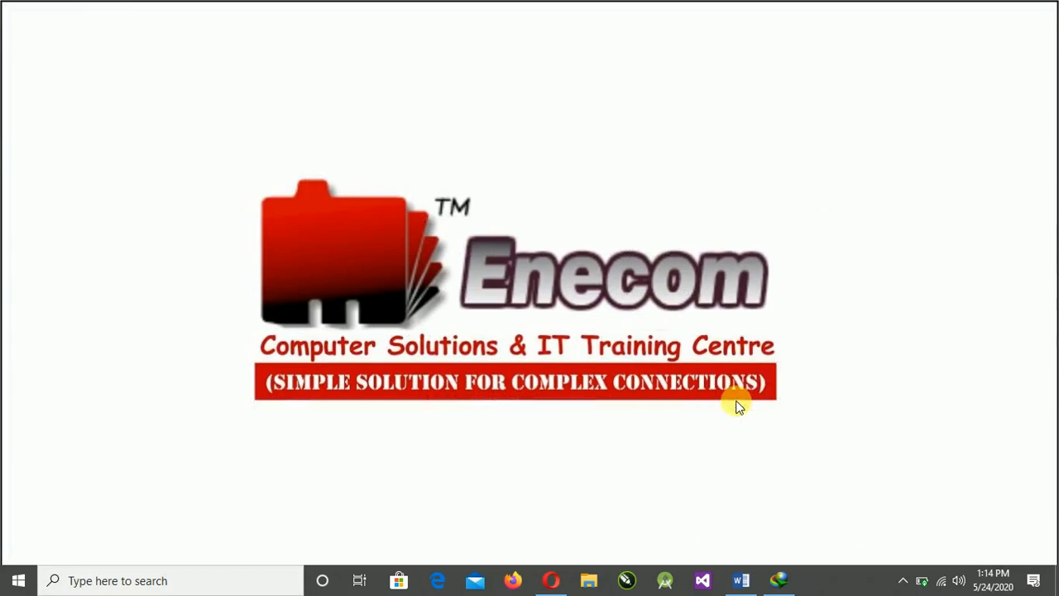